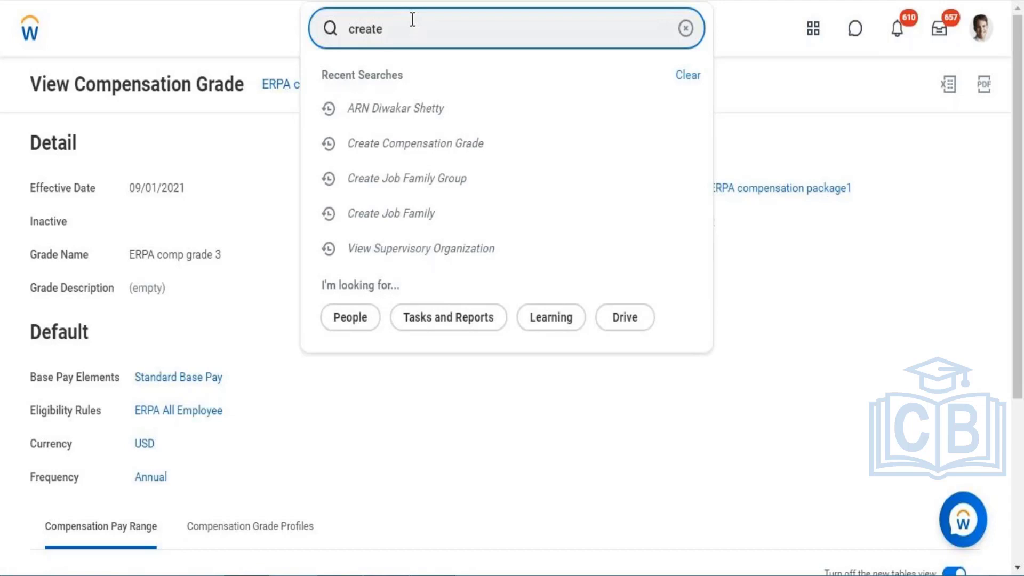
Search for "create salary plan" and open the Create Salary Plan task
{"action": "type", "text": "compensati"}
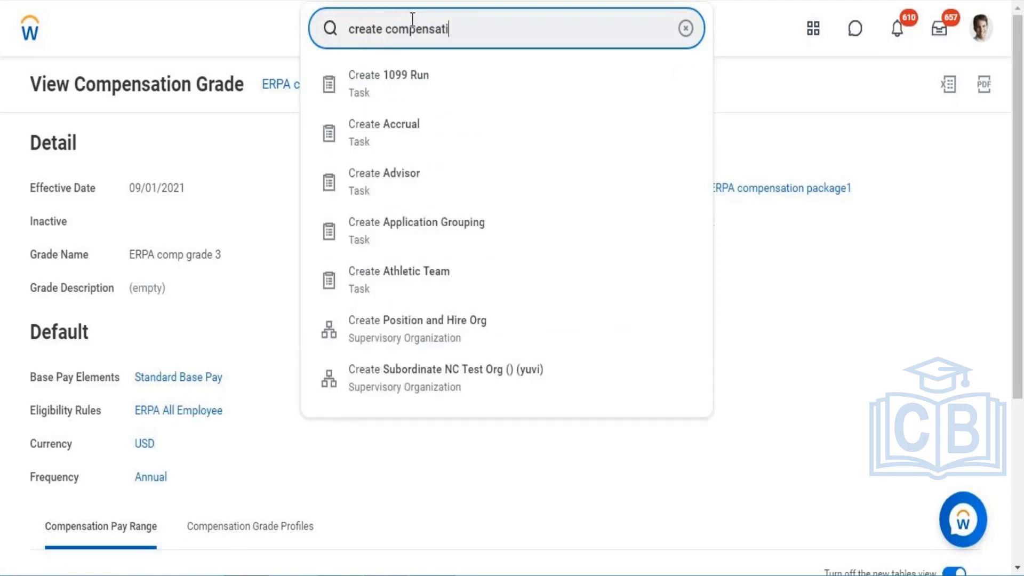
{"action": "type", "text": "on plan"}
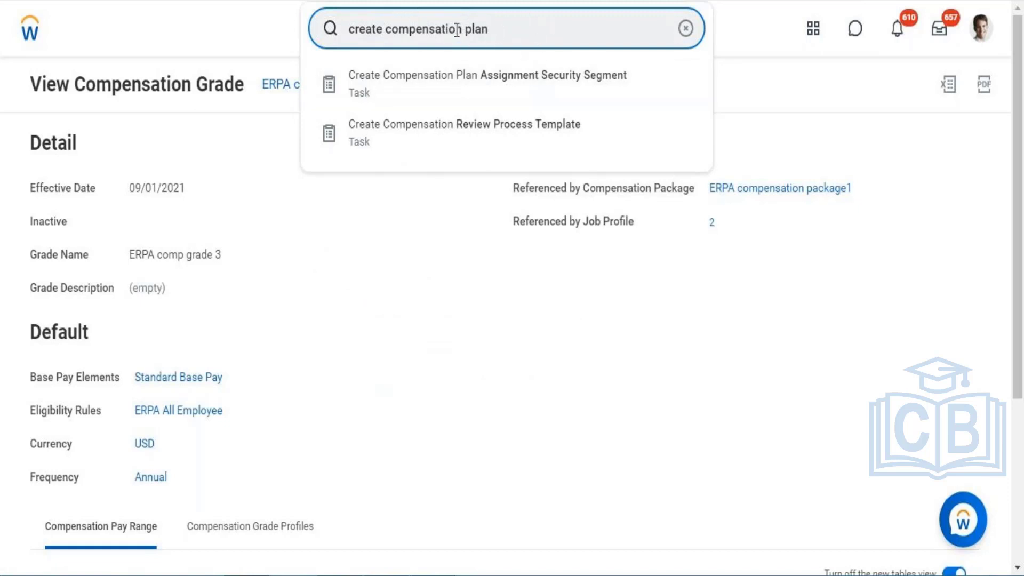
{"action": "left_click_drag", "start_coordinate": [463, 30], "coordinate": [389, 28]}
{"action": "type", "text": "salary"}
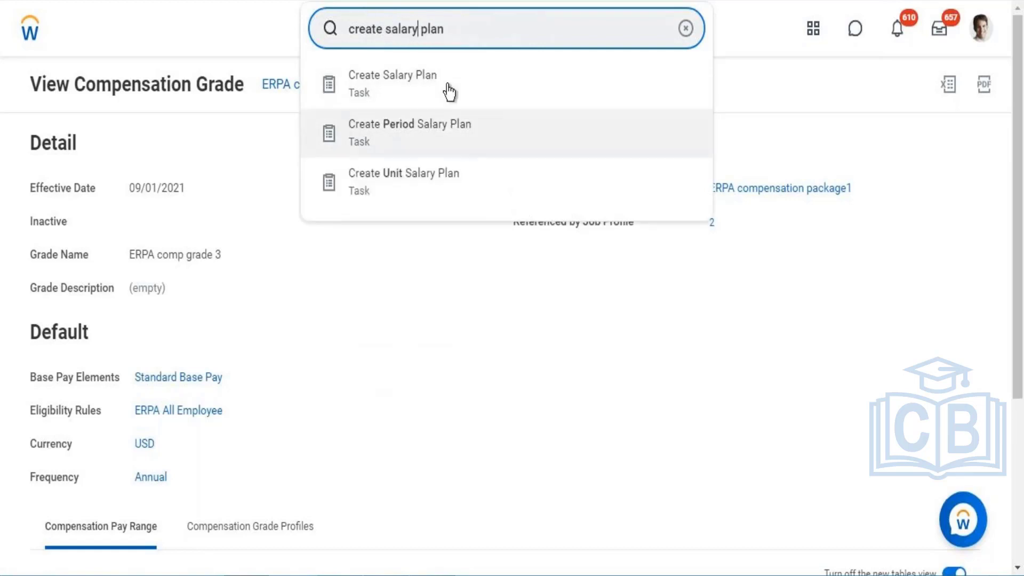
{"action": "left_click", "coordinate": [429, 92]}
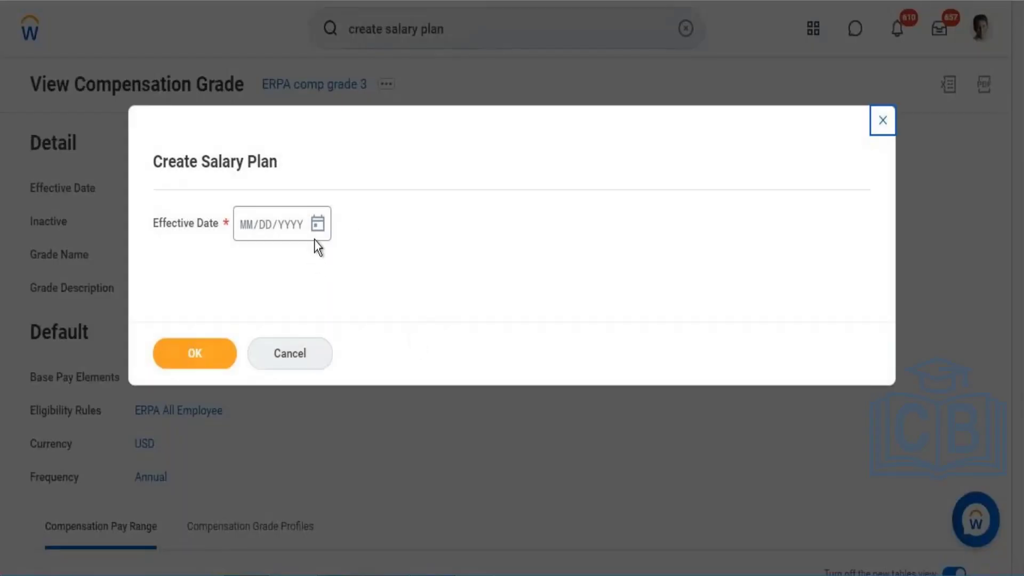
Set the salary plan's effective date to 09/01/2021 and continue to its detail form
{"action": "left_click", "coordinate": [317, 225]}
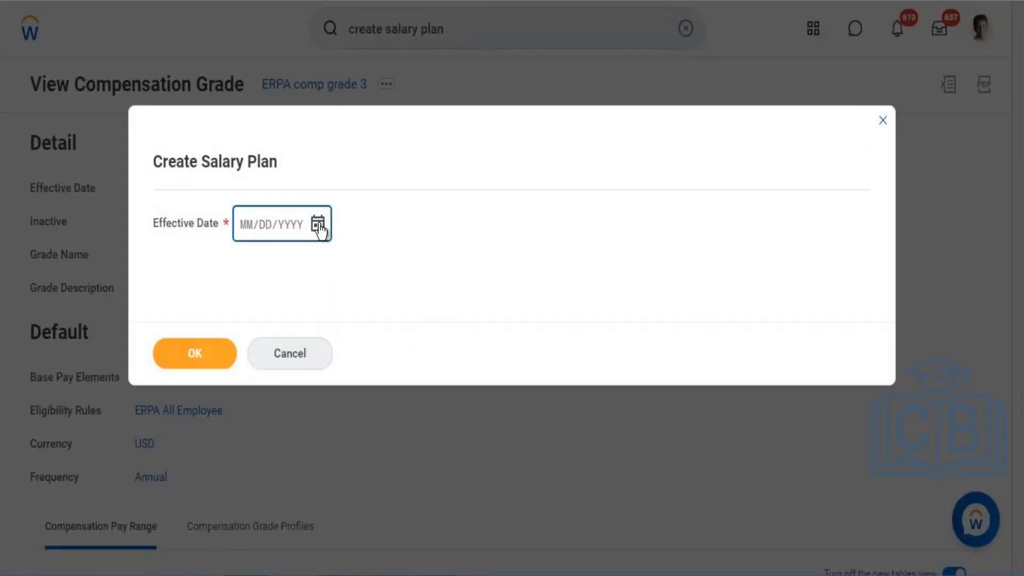
{"action": "left_click", "coordinate": [444, 272]}
{"action": "left_click", "coordinate": [208, 353]}
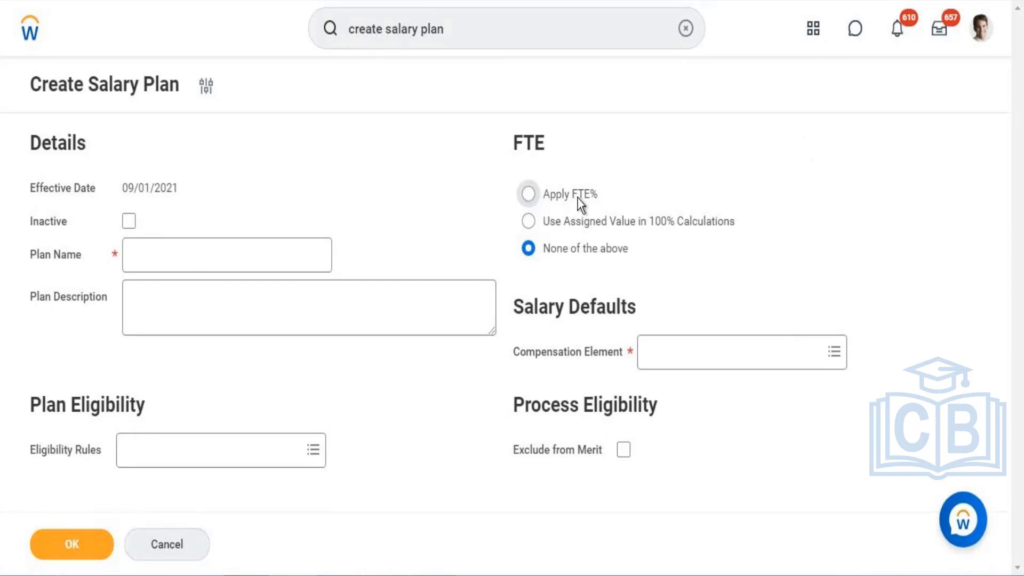
Choose Apply FTE% for the salary plan and name it Workday Salary Plan
{"action": "left_click", "coordinate": [528, 195]}
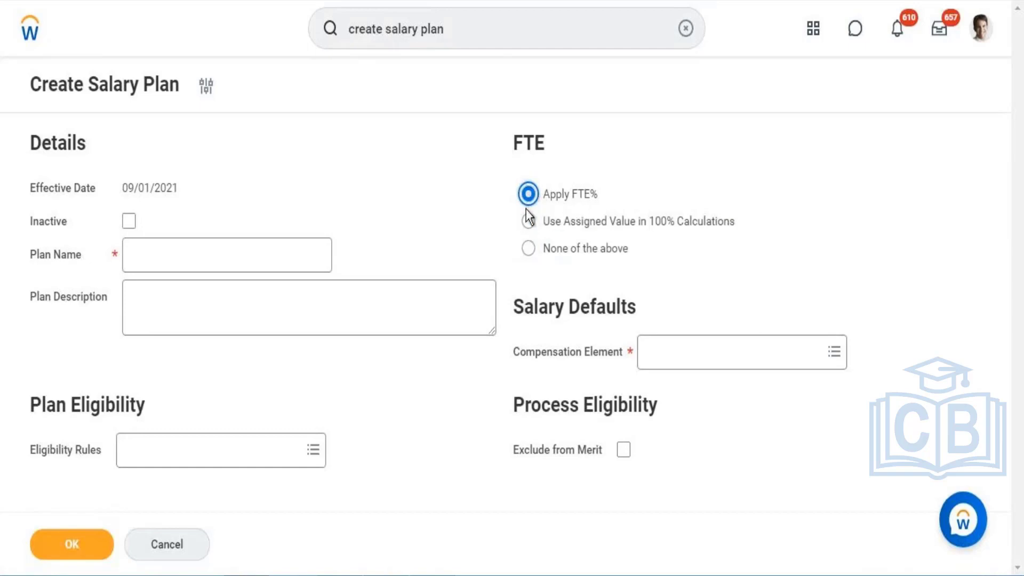
{"action": "mouse_move", "coordinate": [586, 200]}
{"action": "left_click", "coordinate": [181, 256]}
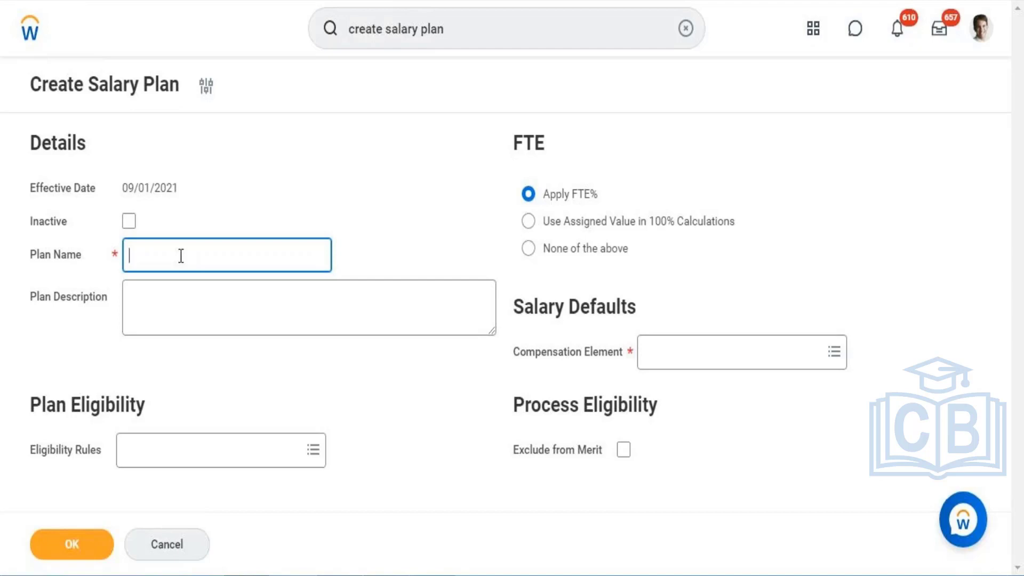
{"action": "mouse_move", "coordinate": [575, 226]}
{"action": "mouse_move", "coordinate": [558, 197]}
{"action": "type", "text": "Workday Salary Plan"}
Find the Base Pay element and assign it as the salary plan's compensation element
{"action": "left_click", "coordinate": [655, 353]}
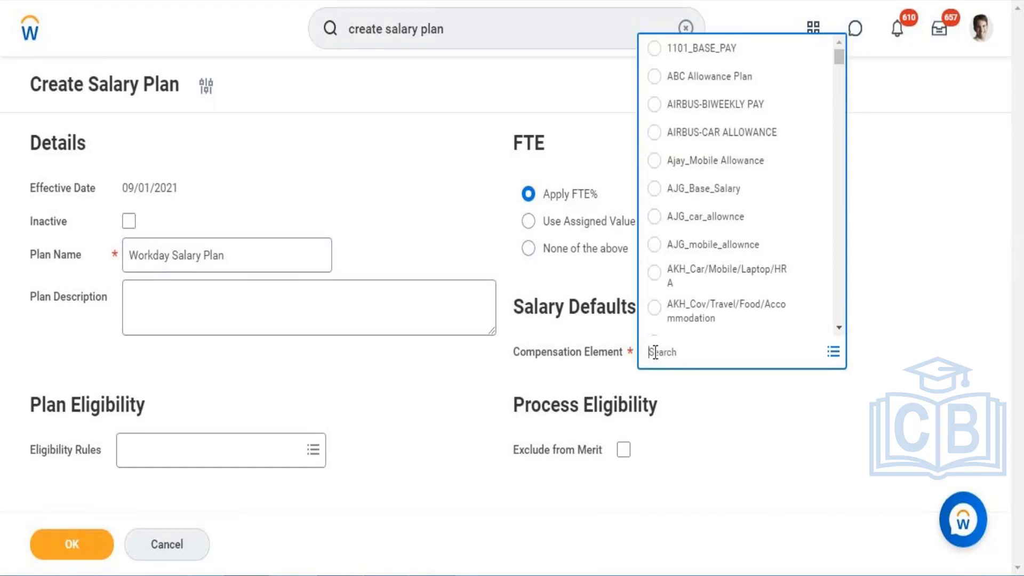
{"action": "type", "text": "base pay"}
{"action": "key", "text": "Return"}
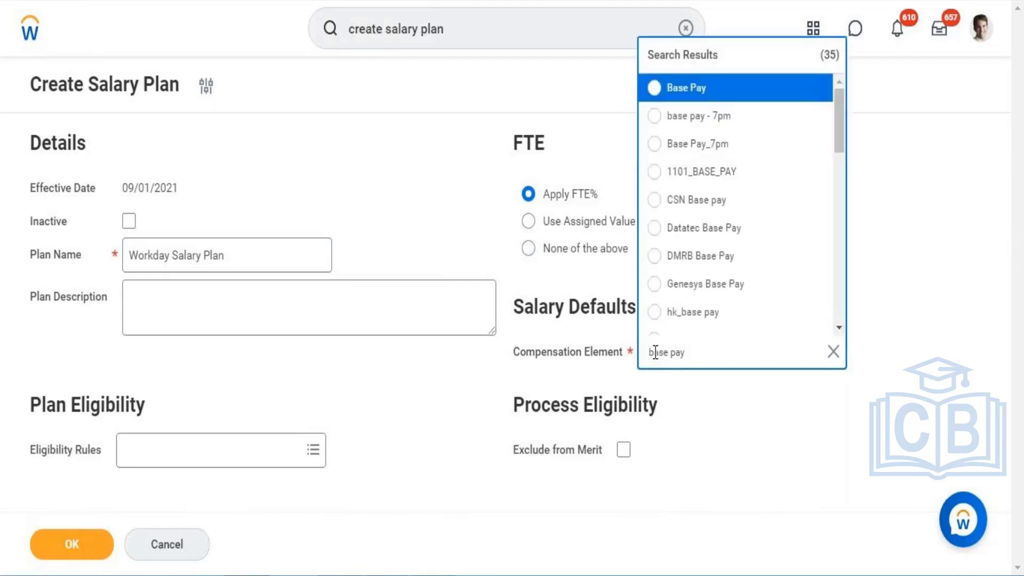
{"action": "left_click", "coordinate": [689, 90]}
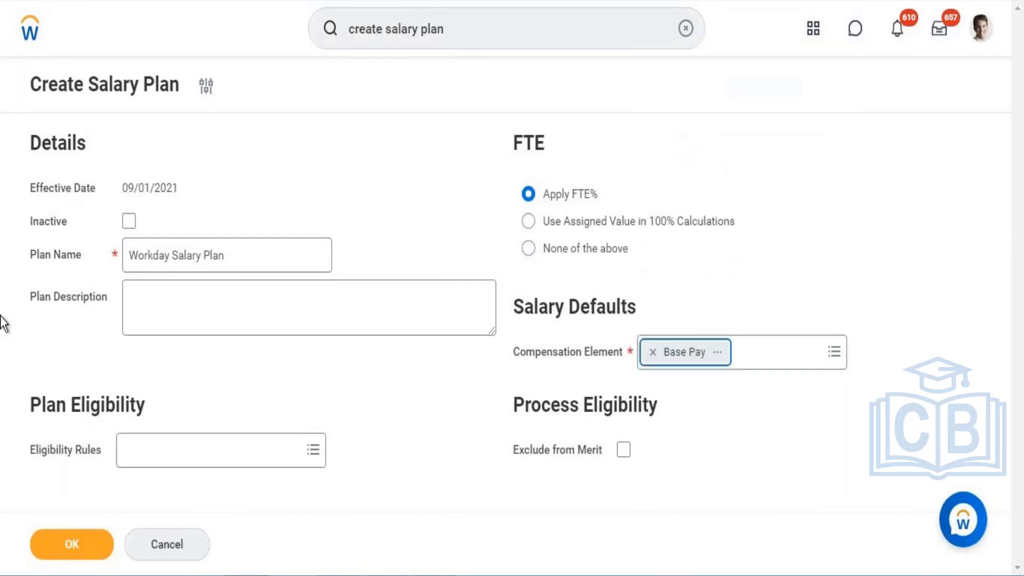
Switch to the Roboform notes in Notepad and copy the rule name "Comp Eligibility Rue - Organization(Director Tax)" for the Eligibility Rules field
{"action": "left_click", "coordinate": [207, 456]}
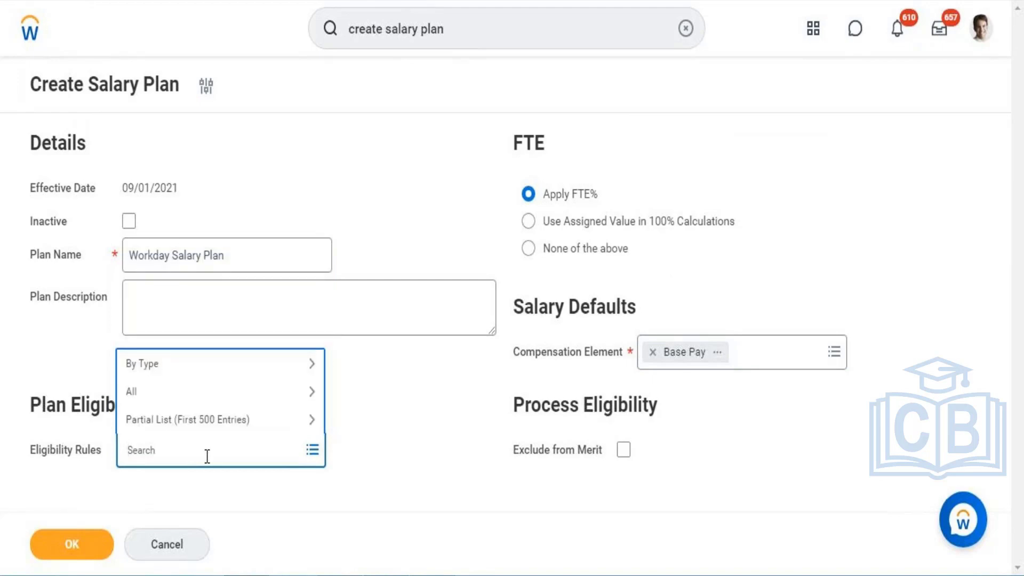
{"action": "key", "text": "alt+Tab"}
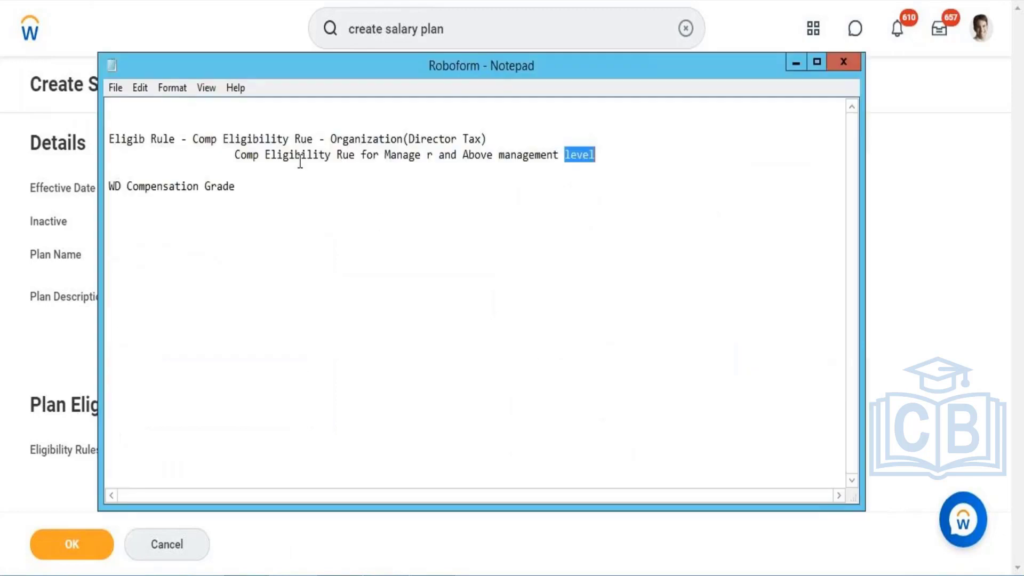
{"action": "left_click", "coordinate": [192, 140]}
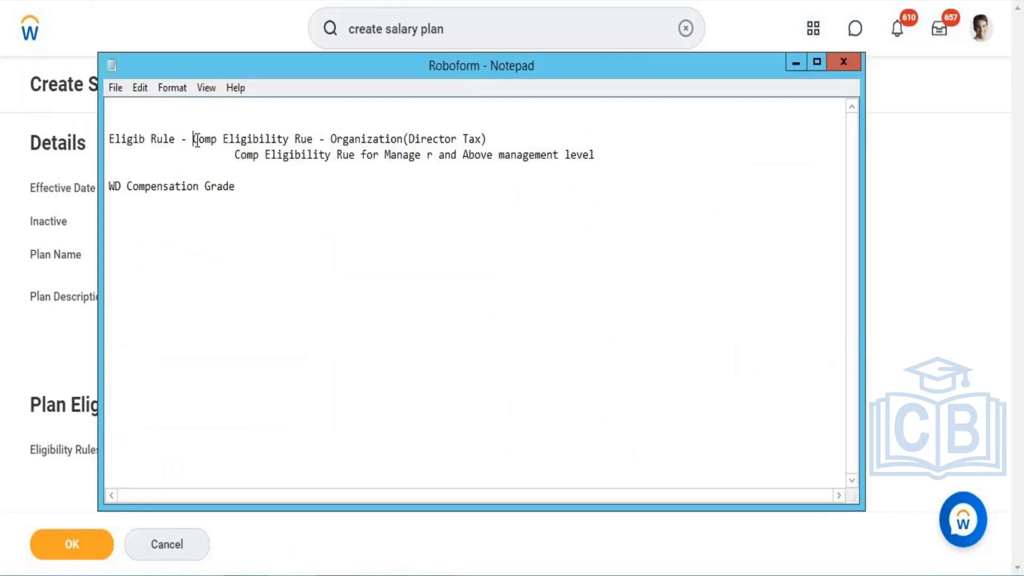
{"action": "left_click_drag", "start_coordinate": [192, 140], "coordinate": [486, 138]}
{"action": "key", "text": "ctrl+c"}
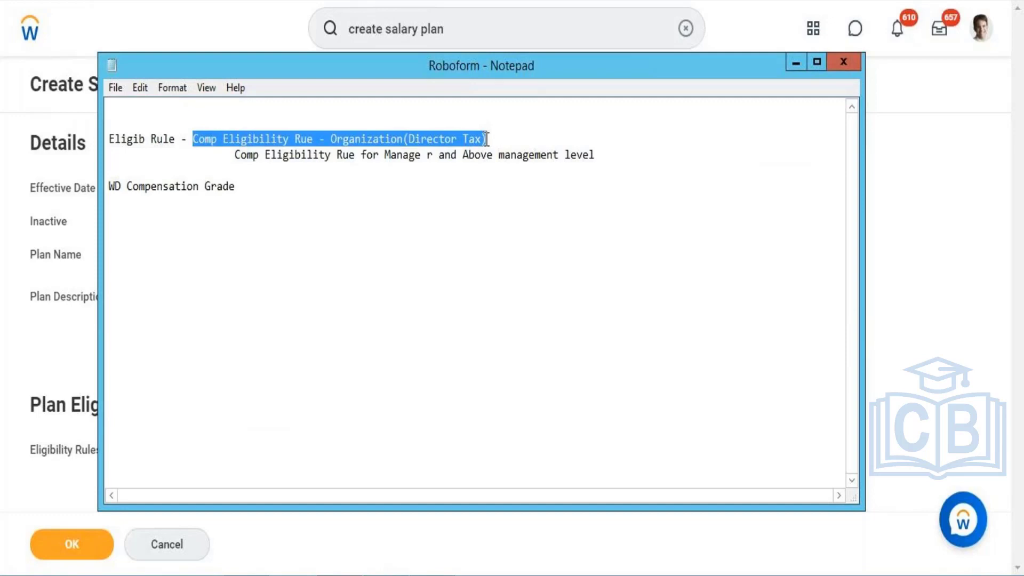
Return to Workday, add the copied rule "Comp Eligibility Rue - Organization(Director Tax)" as the plan's eligibility rule, and submit the salary plan
{"action": "key", "text": "alt+Tab"}
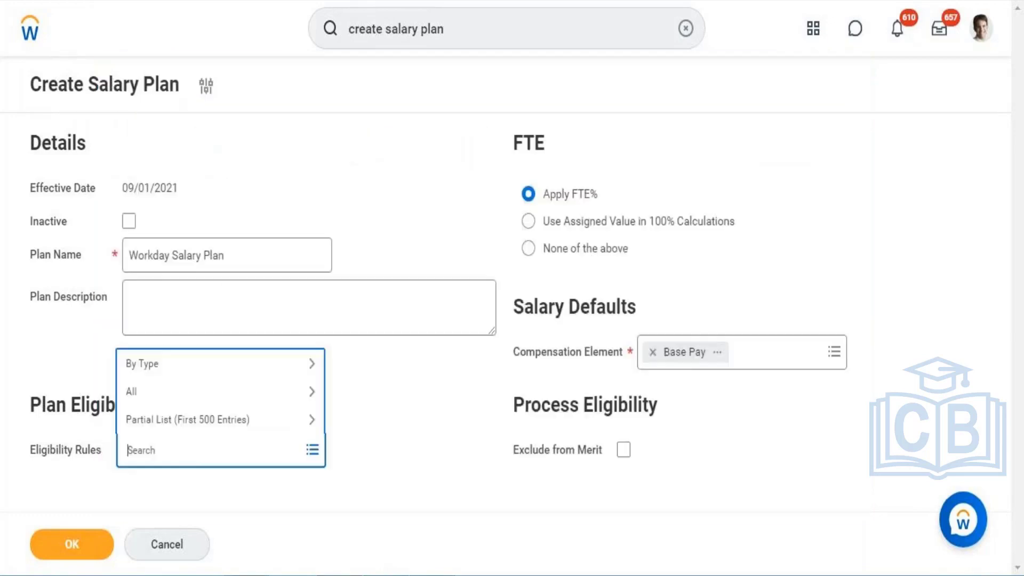
{"action": "left_click", "coordinate": [182, 443]}
{"action": "key", "text": "ctrl+v"}
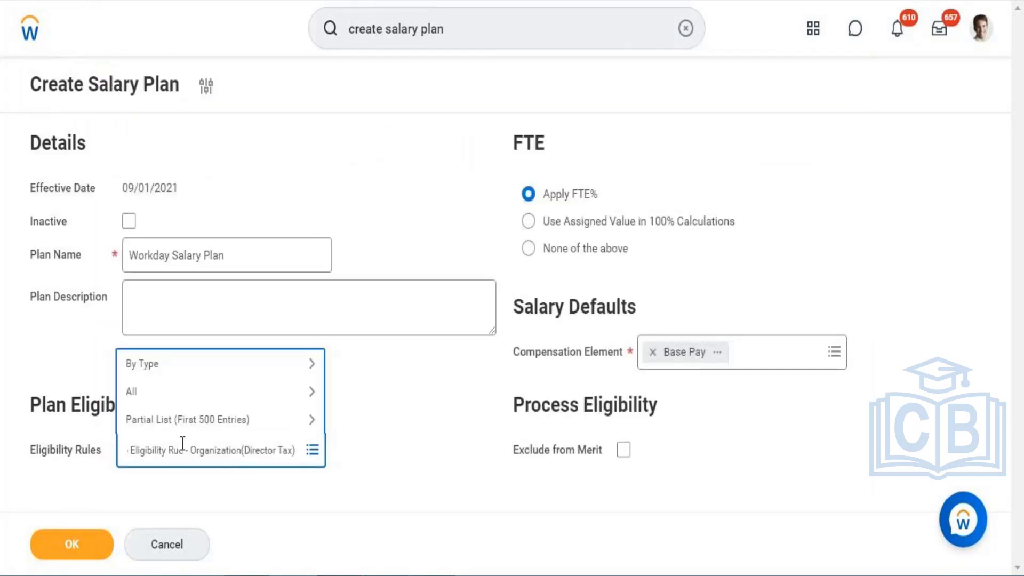
{"action": "key", "text": "Return"}
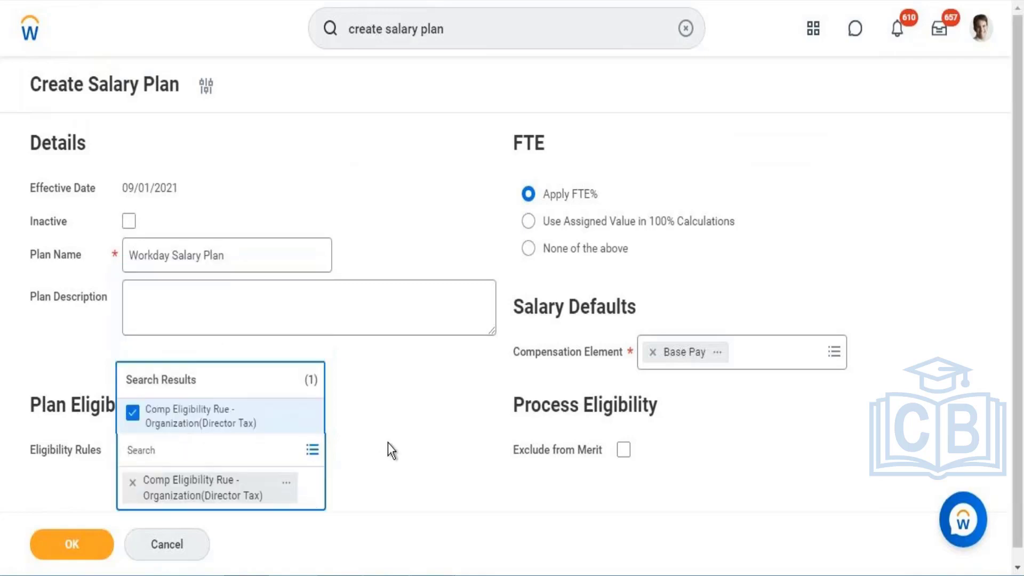
{"action": "left_click", "coordinate": [374, 431]}
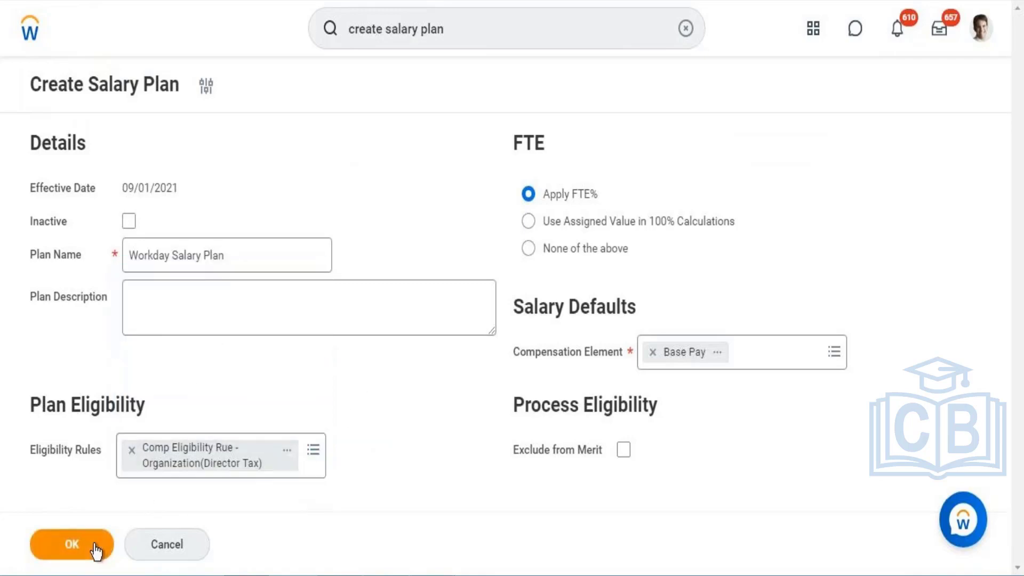
{"action": "left_click", "coordinate": [34, 547]}
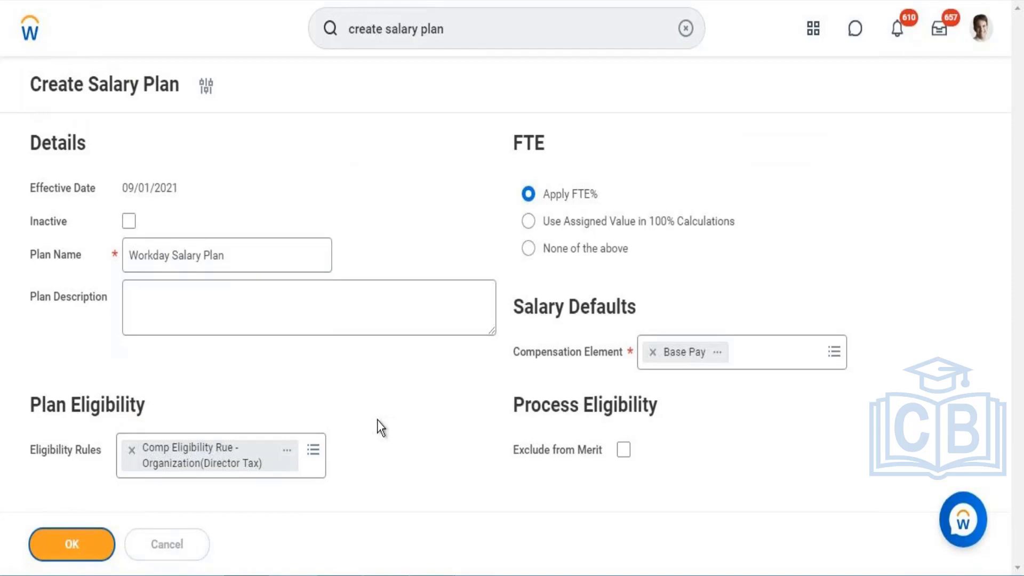
Copy the new plan's name, Workday Salary Plan, into the Notepad notes below WD Compensation Grade, and return to Workday
{"action": "right_click", "coordinate": [258, 95]}
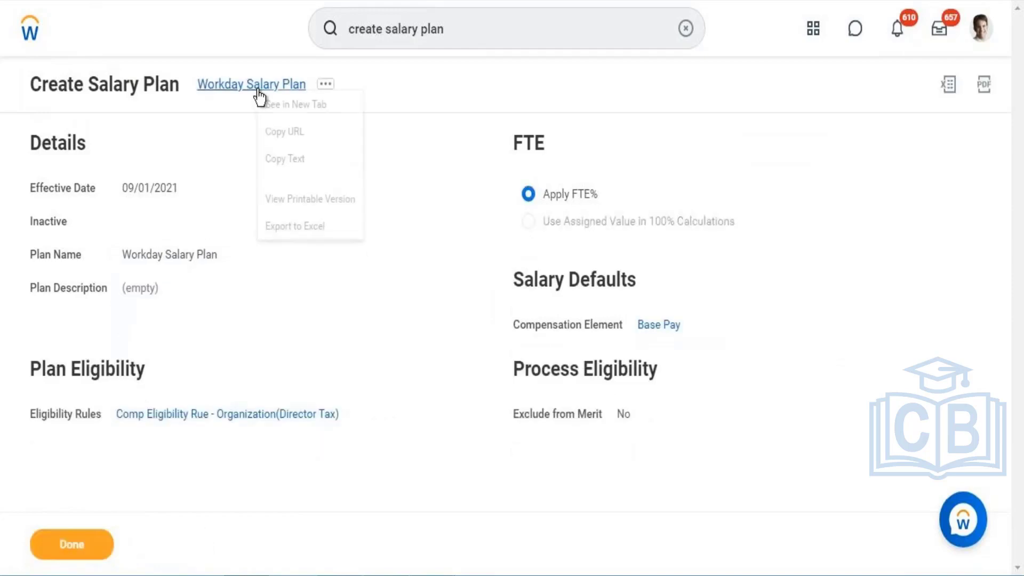
{"action": "left_click", "coordinate": [277, 160]}
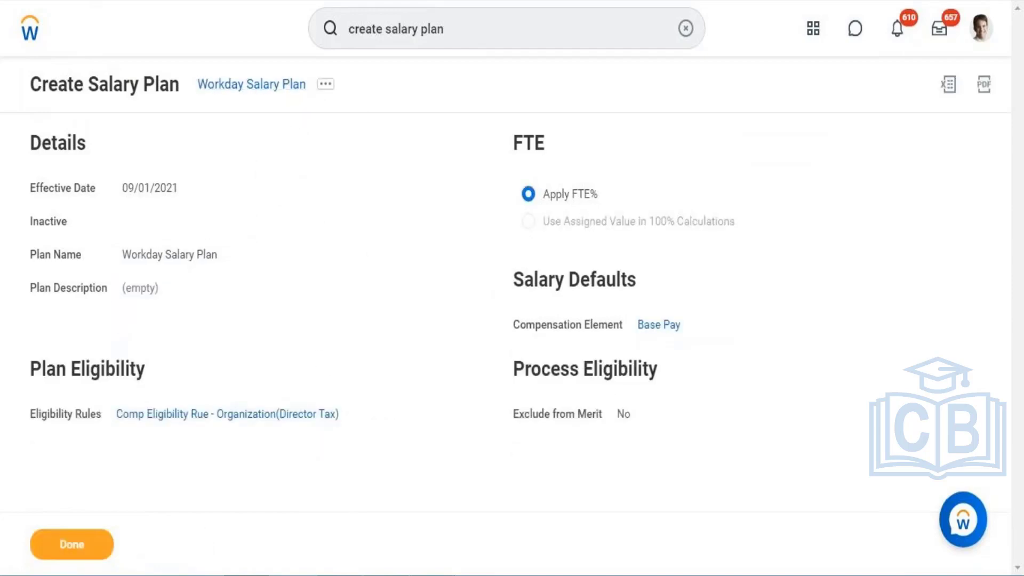
{"action": "key", "text": "alt+Tab"}
{"action": "left_click", "coordinate": [127, 216]}
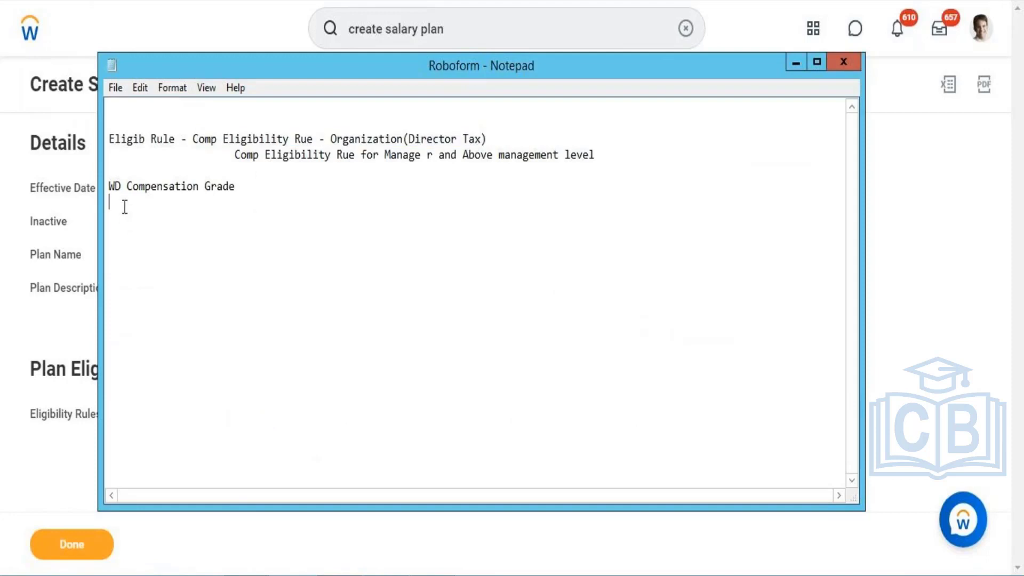
{"action": "key", "text": "ctrl+v"}
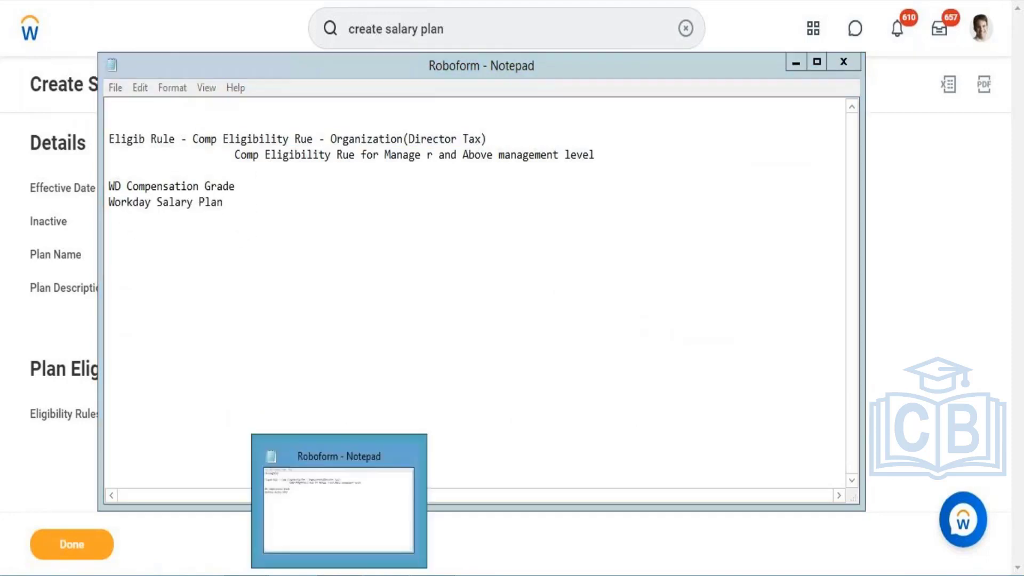
{"action": "left_click", "coordinate": [339, 574]}
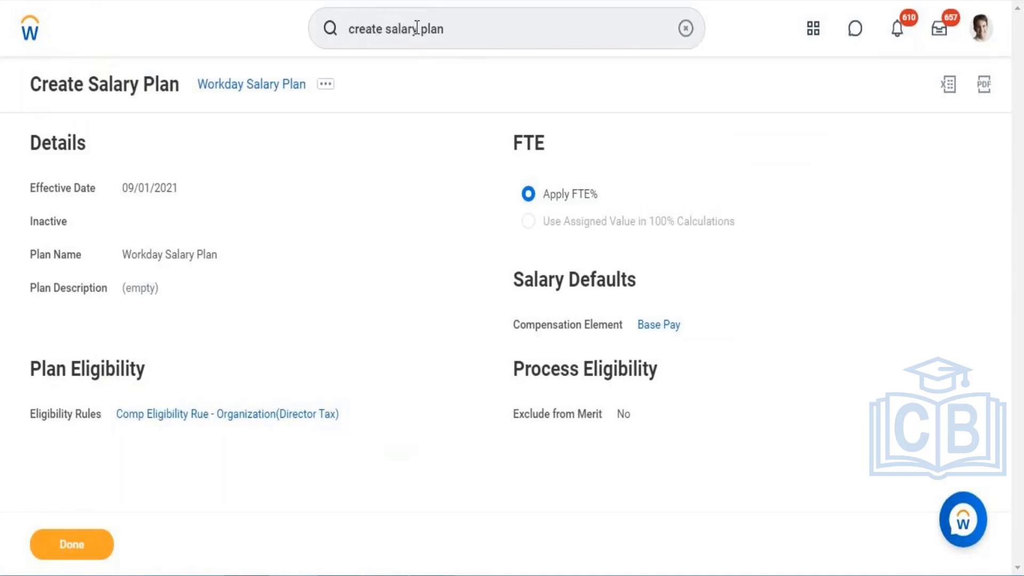
Search for "create allowance plan" and open the Create Allowance Plan task
{"action": "left_click_drag", "start_coordinate": [418, 28], "coordinate": [388, 29]}
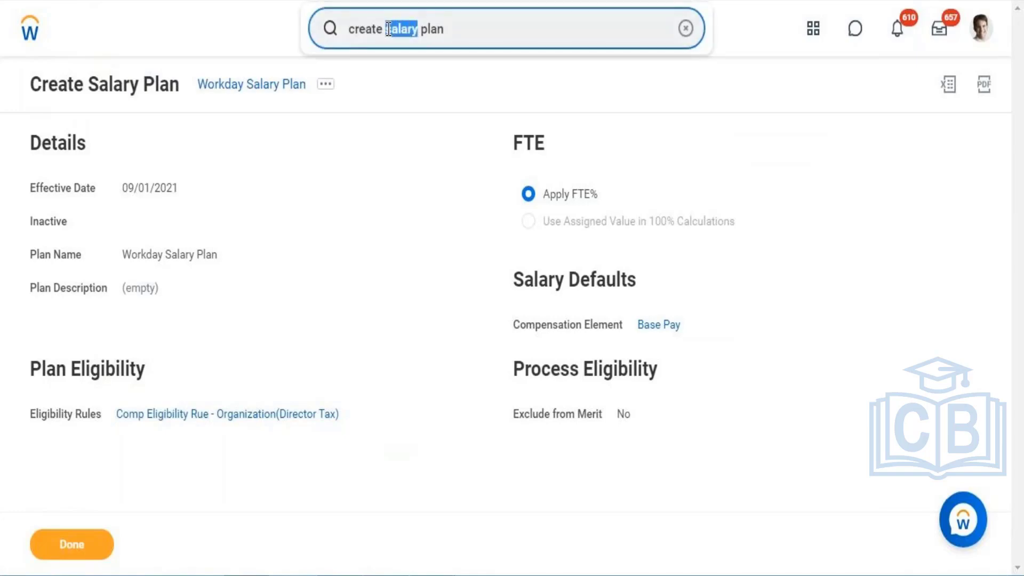
{"action": "type", "text": "allown"}
{"action": "key", "text": "BackSpace"}
{"action": "type", "text": "ance"}
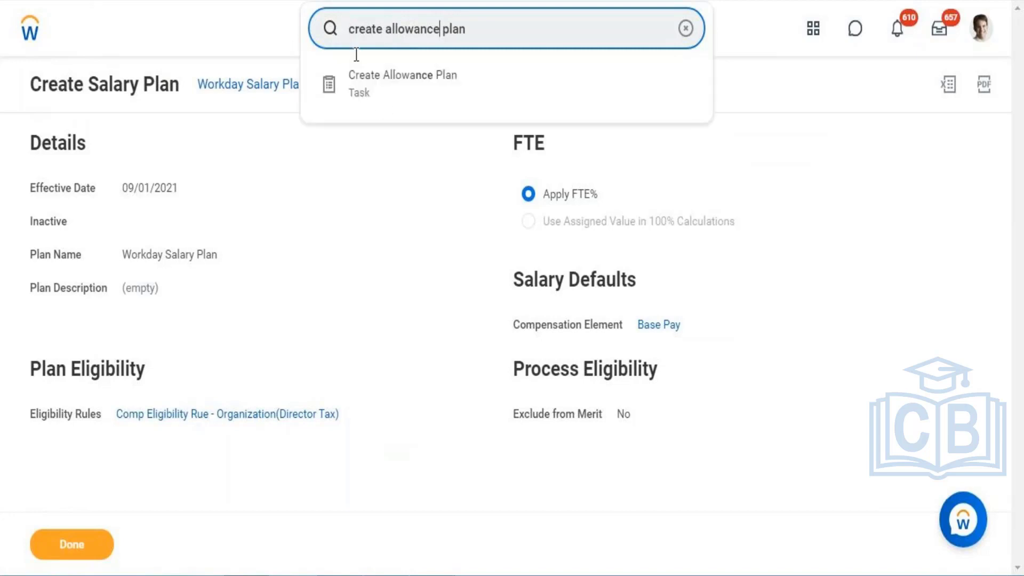
{"action": "left_click", "coordinate": [388, 85]}
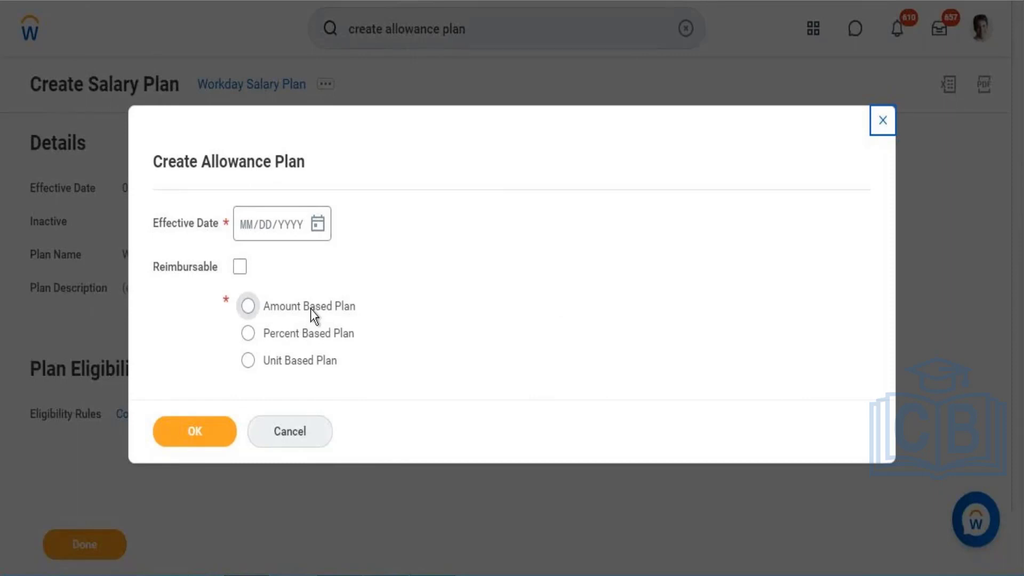
{"action": "left_click", "coordinate": [239, 267]}
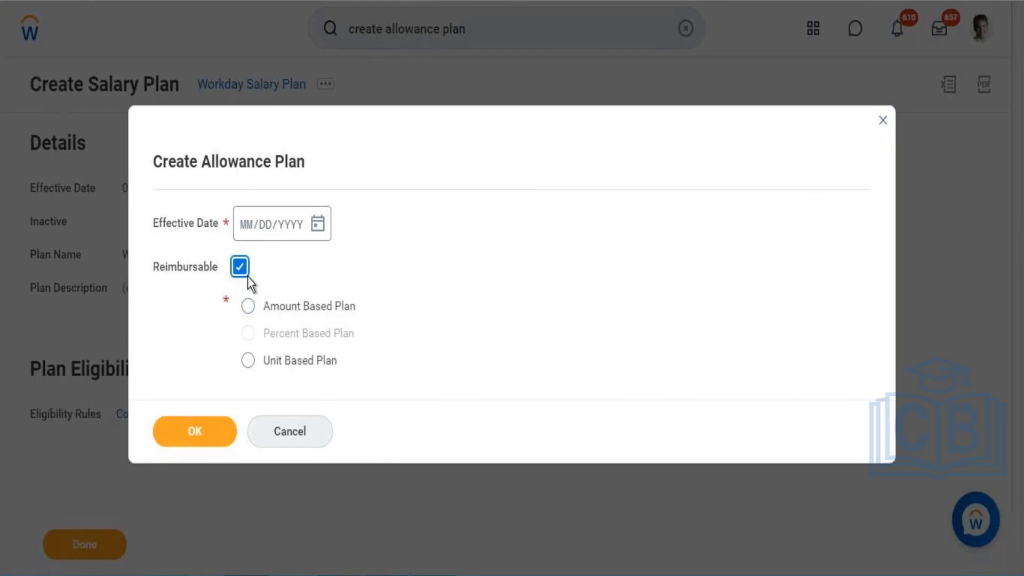
{"action": "mouse_move", "coordinate": [247, 282]}
{"action": "left_click", "coordinate": [240, 269]}
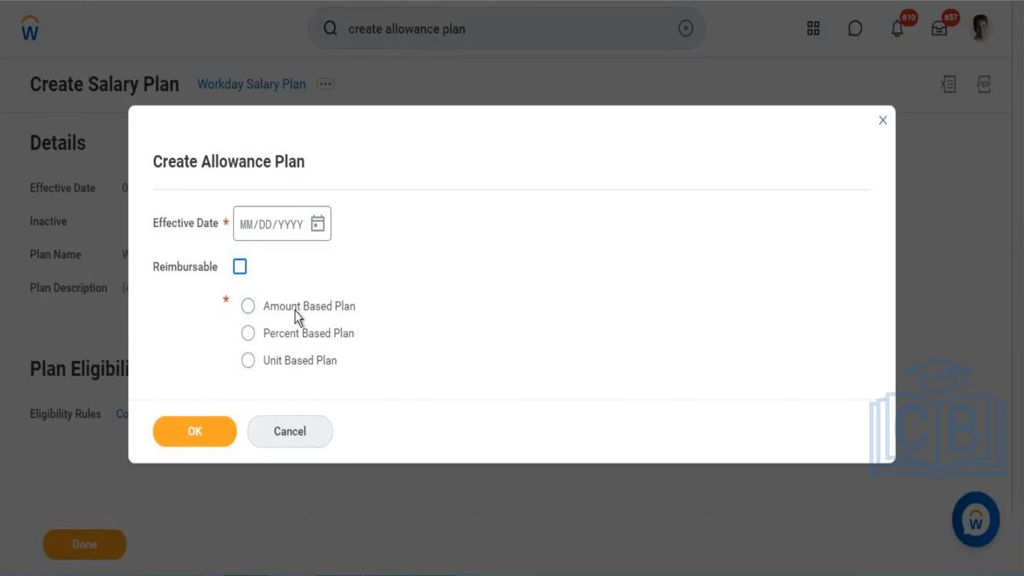
Set the allowance plan's effective date to 09/01/2021, choose Amount Based Plan, and continue to its detail form
{"action": "left_click", "coordinate": [319, 226]}
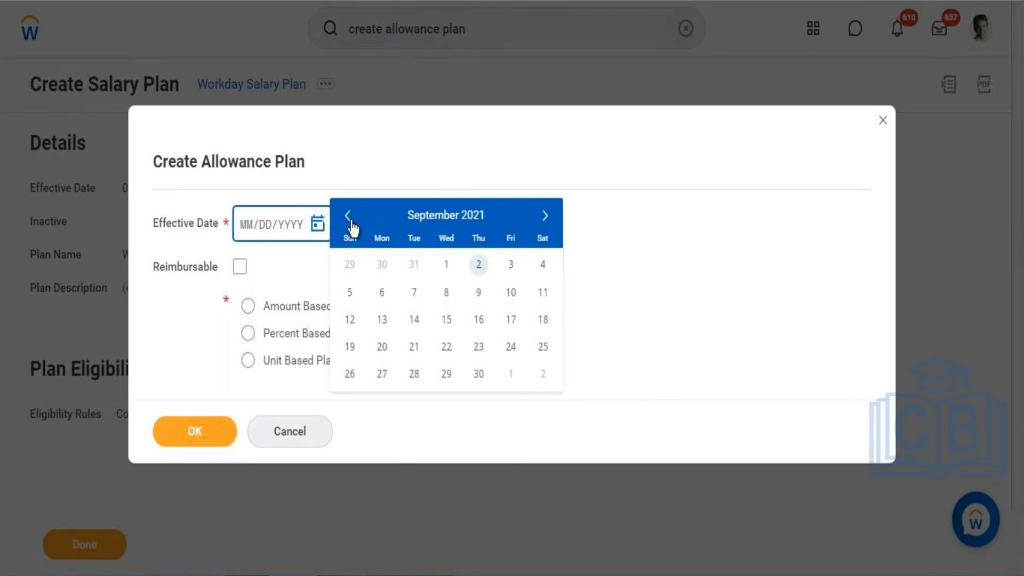
{"action": "left_click", "coordinate": [448, 265]}
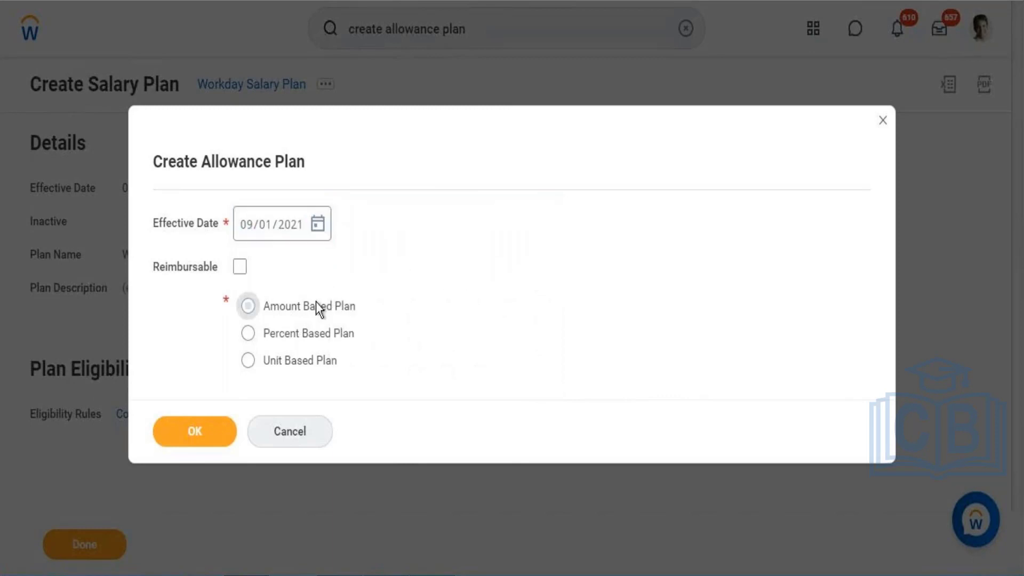
{"action": "left_click", "coordinate": [316, 304]}
{"action": "left_click", "coordinate": [207, 443]}
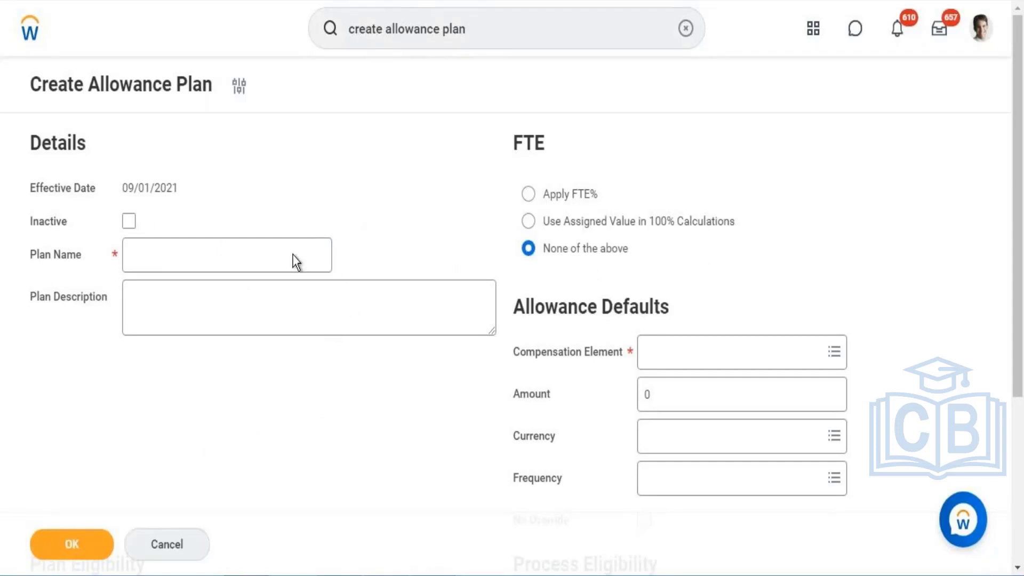
Name the allowance plan Workday Allowance Plan and set its FTE option to Apply FTE%
{"action": "scroll", "coordinate": [424, 273], "scroll_direction": "down", "scroll_amount": 2}
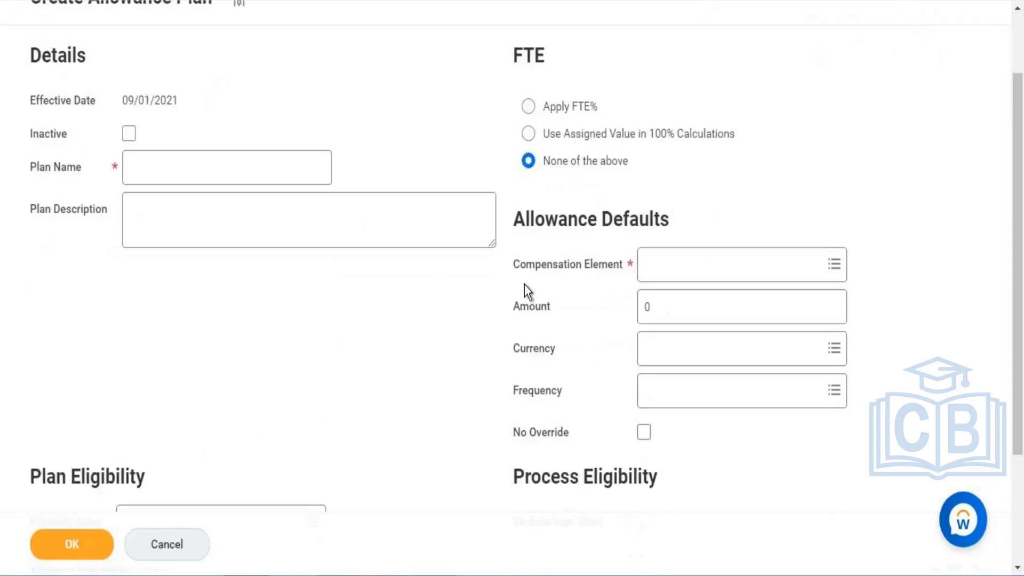
{"action": "left_click", "coordinate": [178, 168]}
{"action": "type", "text": "Wo"}
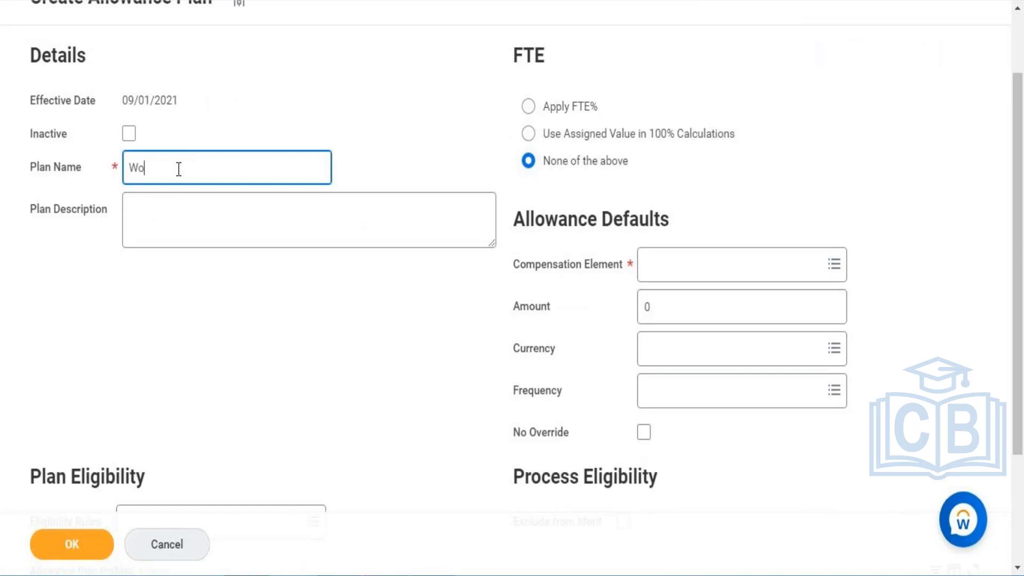
{"action": "type", "text": "rkday Allowance Plan"}
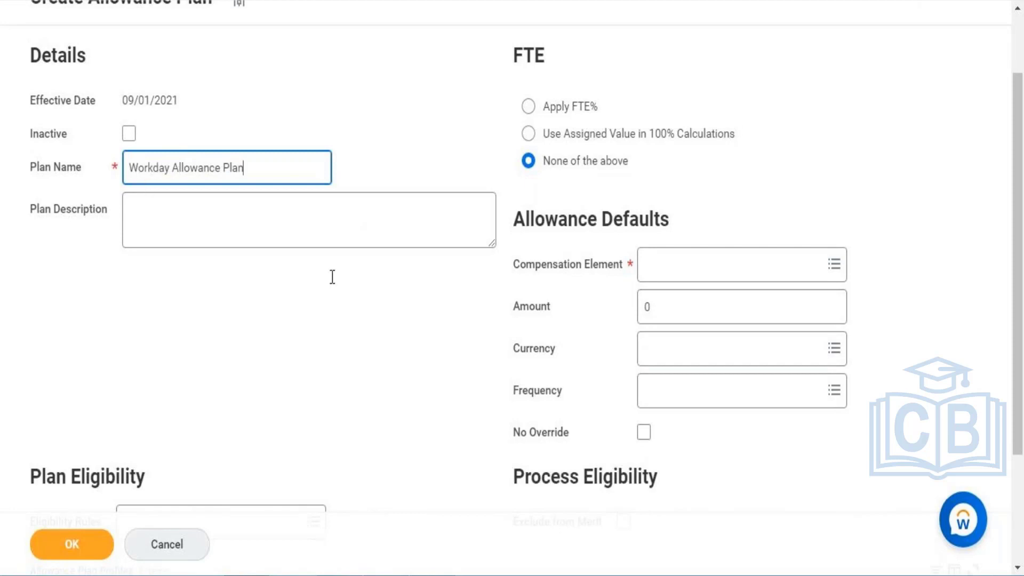
{"action": "left_click", "coordinate": [548, 104]}
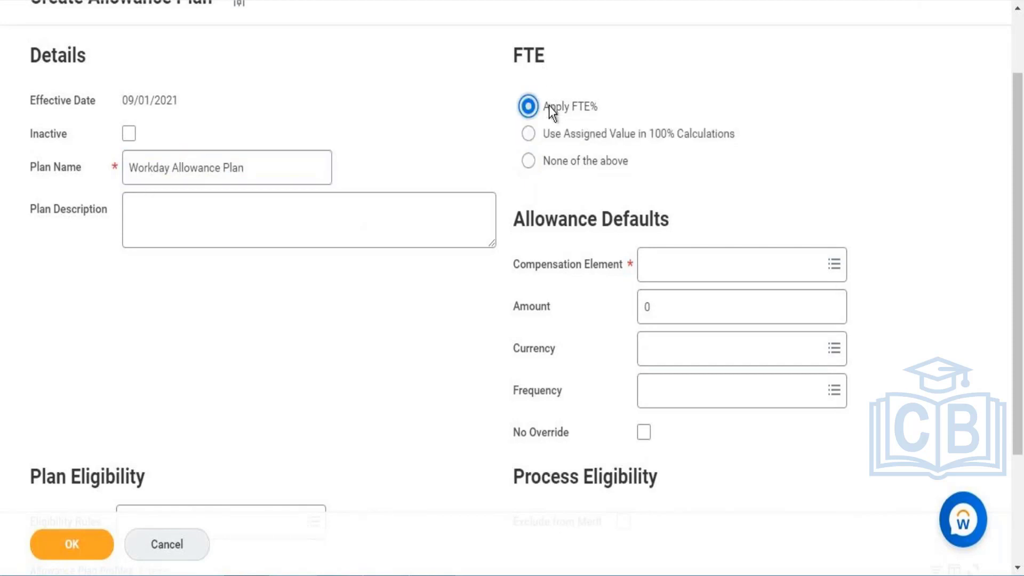
Search the compensation elements for "allowance" and choose Allowance as the plan's compensation element
{"action": "left_click", "coordinate": [723, 268]}
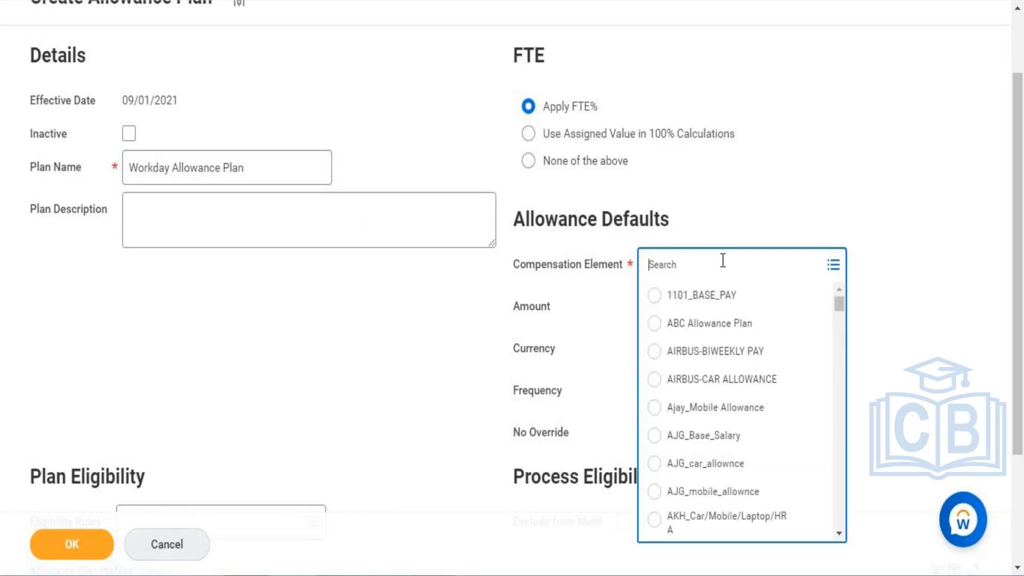
{"action": "type", "text": "allowance"}
{"action": "key", "text": "Return"}
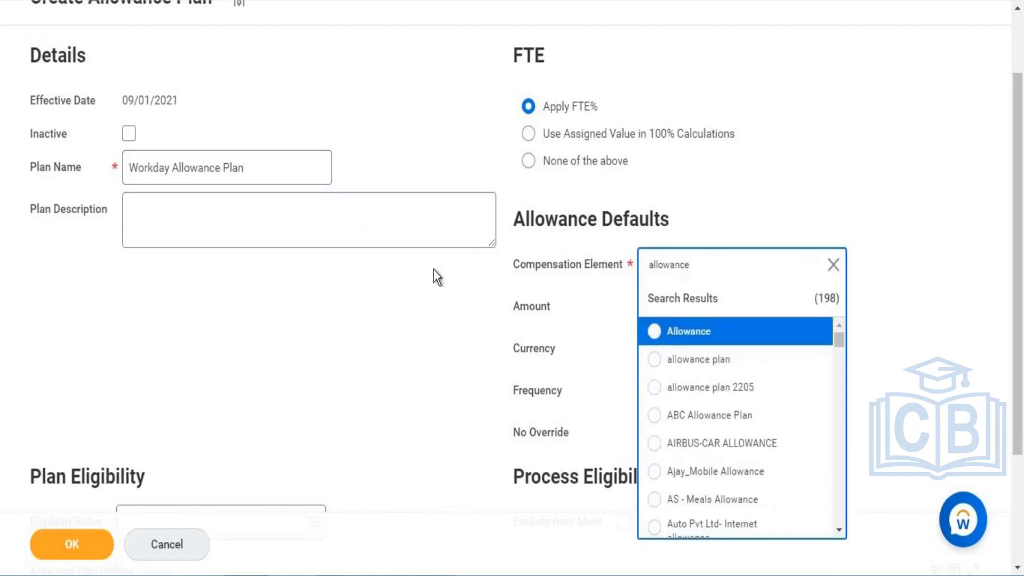
{"action": "left_click", "coordinate": [654, 333]}
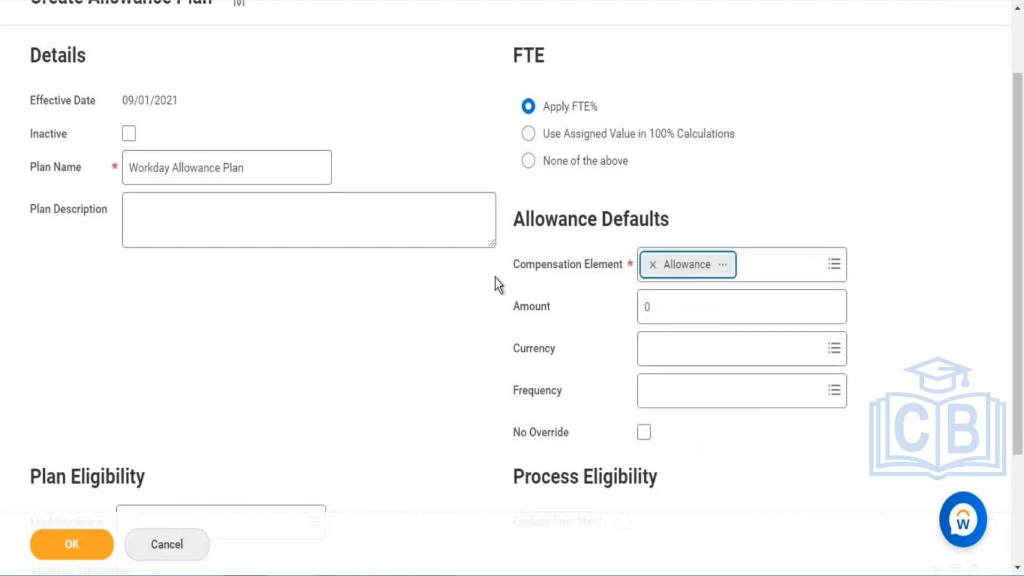
Set the allowance defaults to an amount of 1000, currency USD and Monthly frequency
{"action": "left_click", "coordinate": [664, 315]}
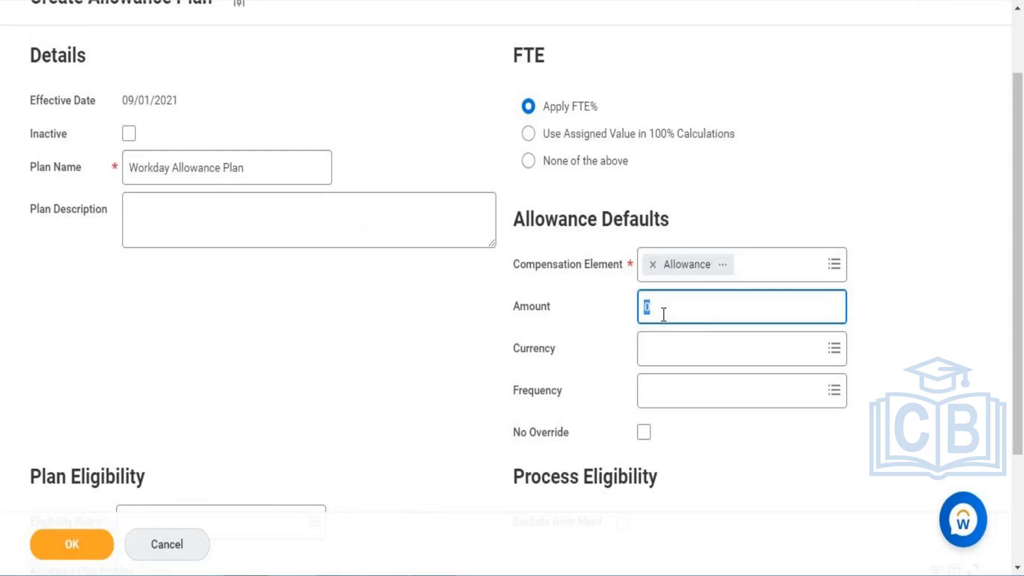
{"action": "type", "text": "1000"}
{"action": "left_click", "coordinate": [676, 348]}
{"action": "type", "text": "USD"}
{"action": "key", "text": "Return"}
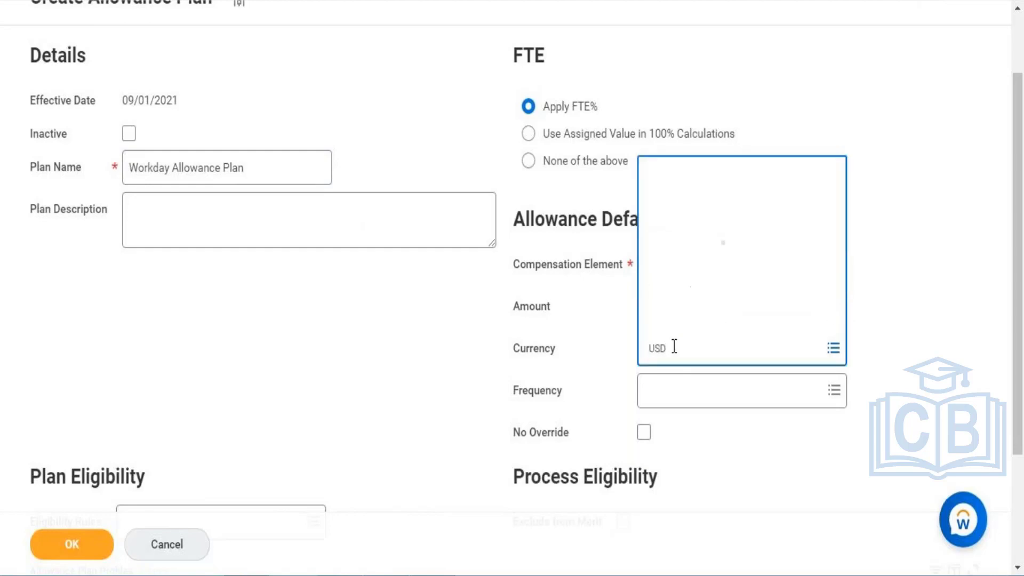
{"action": "left_click", "coordinate": [669, 401]}
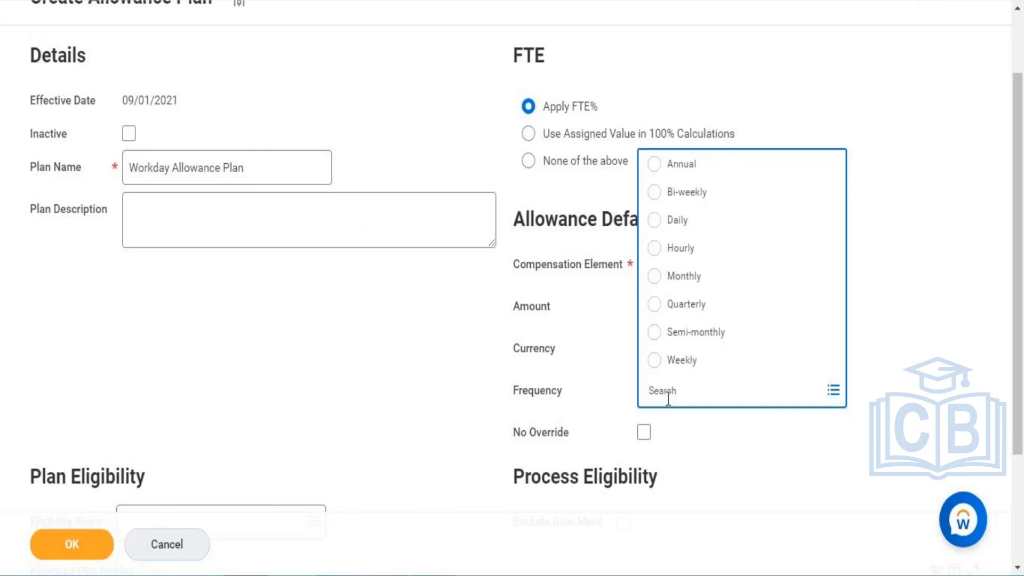
{"action": "left_click", "coordinate": [679, 278]}
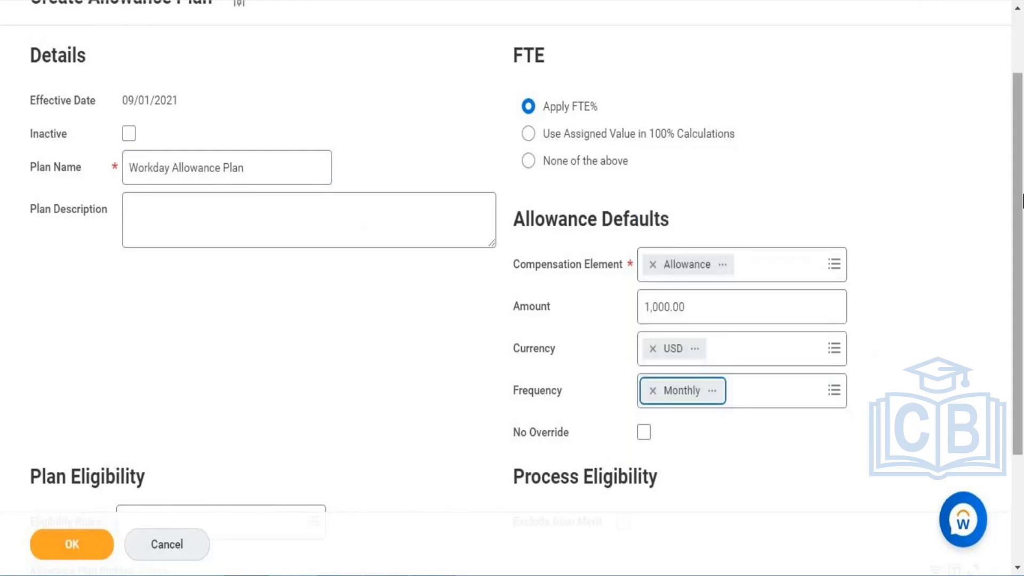
Switch to the Notepad notes and copy the rule name "Comp Eligibility Rue for Manage r and Above management level"
{"action": "scroll", "coordinate": [1019, 267], "scroll_direction": "down", "scroll_amount": 2}
{"action": "scroll", "coordinate": [1019, 267], "scroll_direction": "down", "scroll_amount": 2}
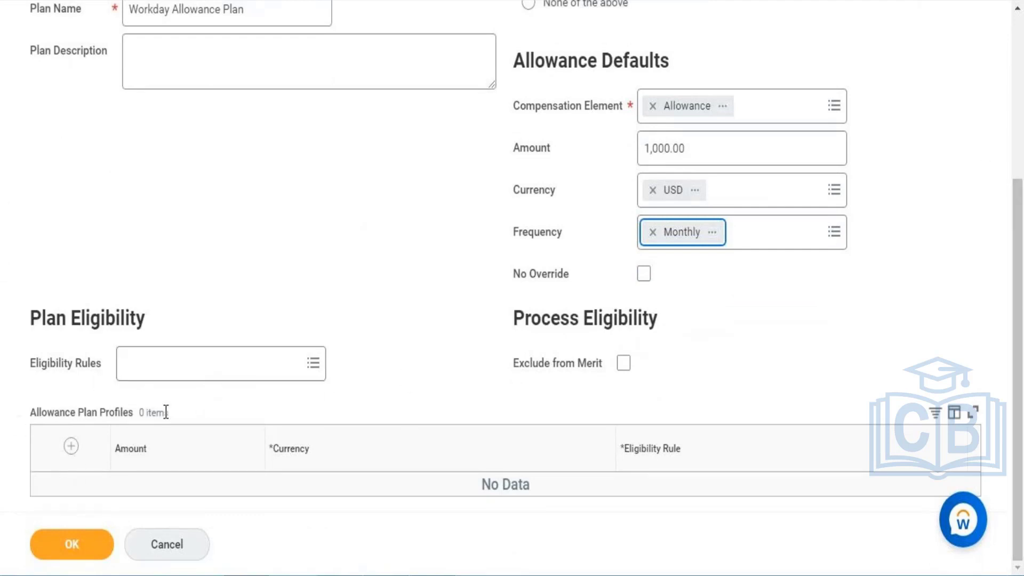
{"action": "key", "text": "alt+Tab"}
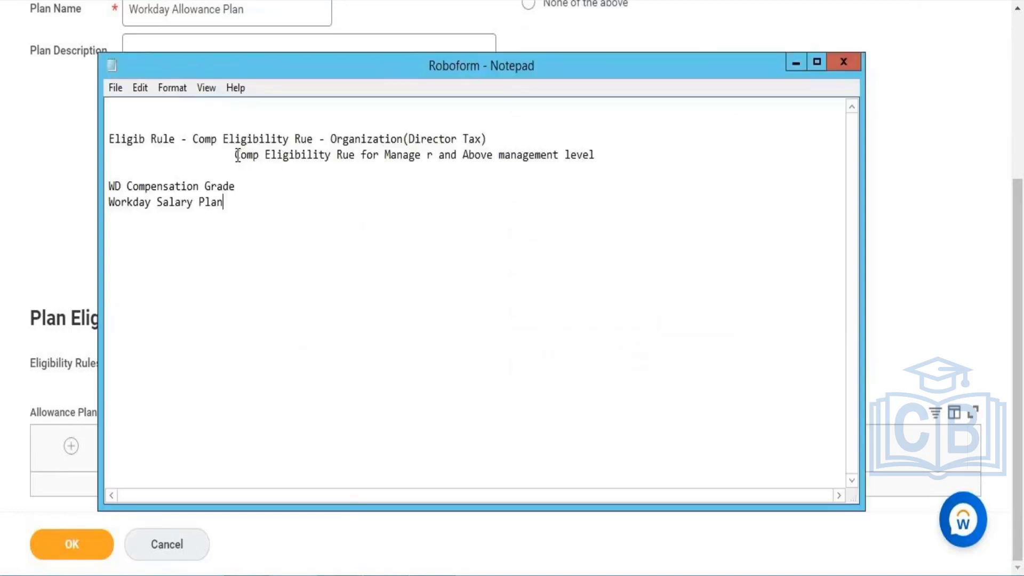
{"action": "left_click_drag", "start_coordinate": [237, 155], "coordinate": [591, 165]}
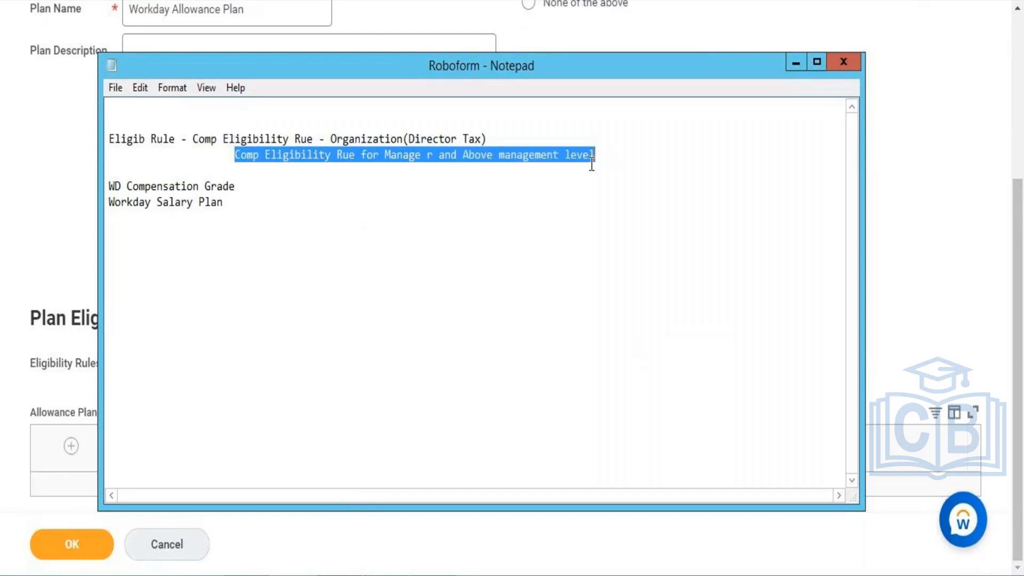
Return to Workday, add the copied rule "Comp Eligibility Rue for Manage r and Above management level" as the plan's eligibility rule, and submit the allowance plan
{"action": "key", "text": "alt+Tab"}
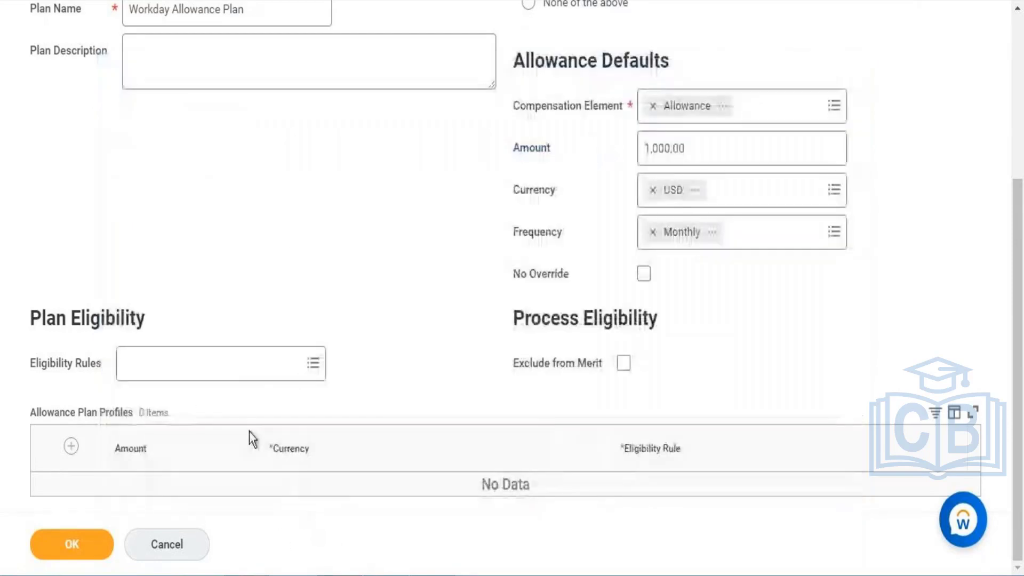
{"action": "left_click", "coordinate": [197, 363]}
{"action": "type", "text": "or Manage r and Above management level"}
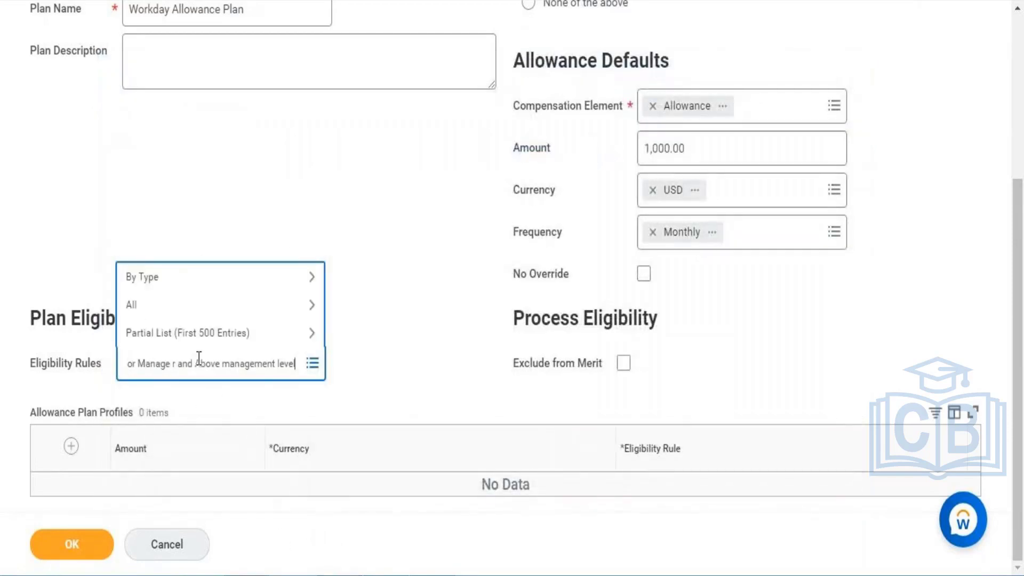
{"action": "key", "text": "Return"}
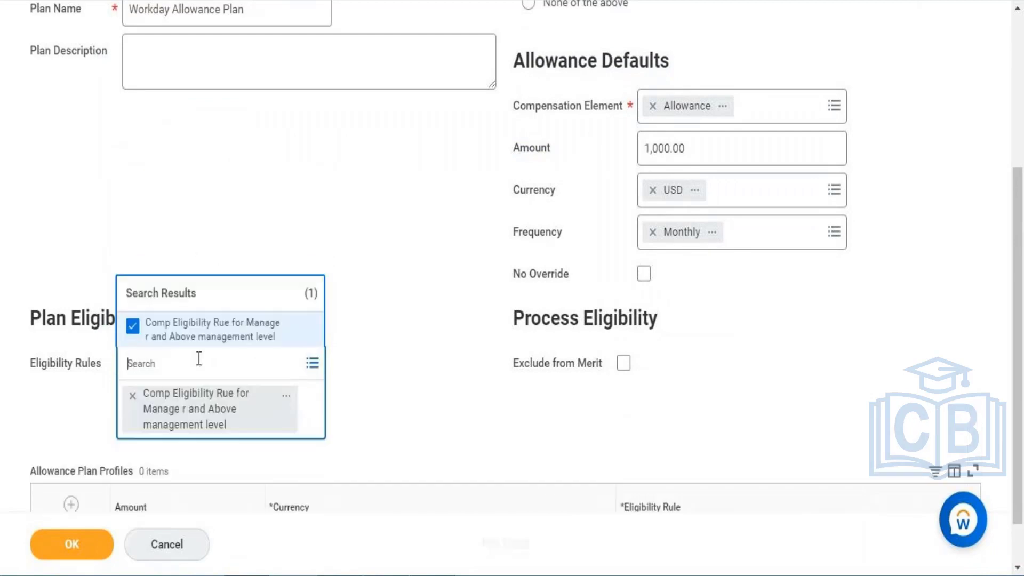
{"action": "left_click", "coordinate": [424, 433]}
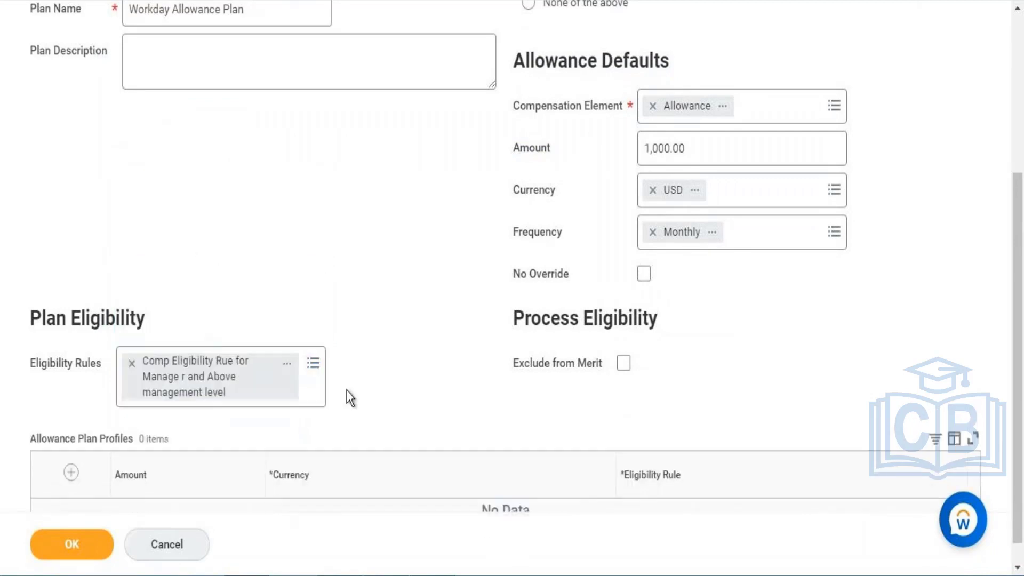
{"action": "left_click", "coordinate": [112, 540]}
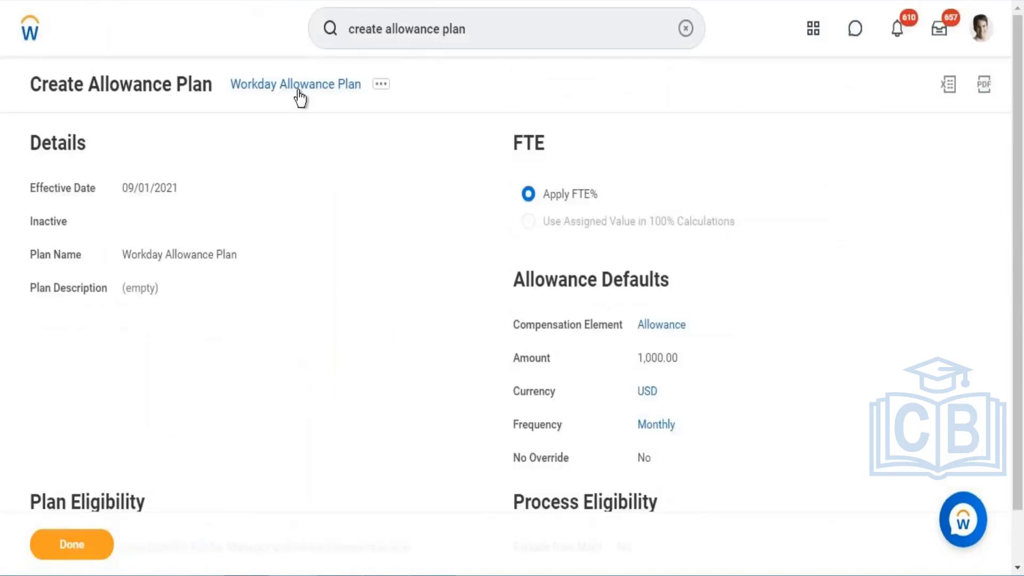
Copy the new plan's name, Workday Allowance Plan, into the Notepad notes below Workday Salary Plan, and return to Workday
{"action": "right_click", "coordinate": [301, 98]}
{"action": "left_click", "coordinate": [320, 165]}
{"action": "key", "text": "alt+Tab"}
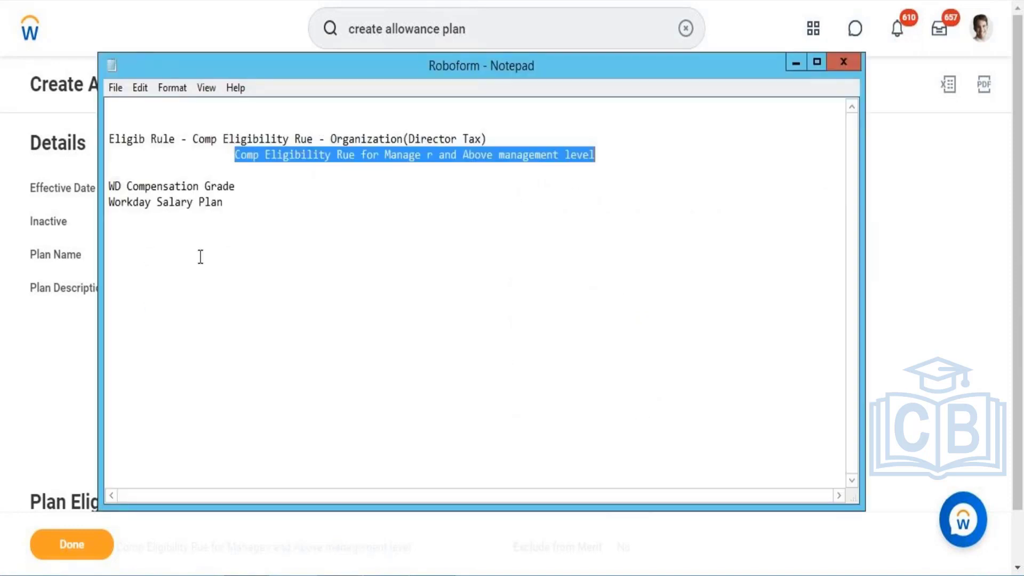
{"action": "left_click", "coordinate": [235, 208]}
{"action": "key", "text": "Return"}
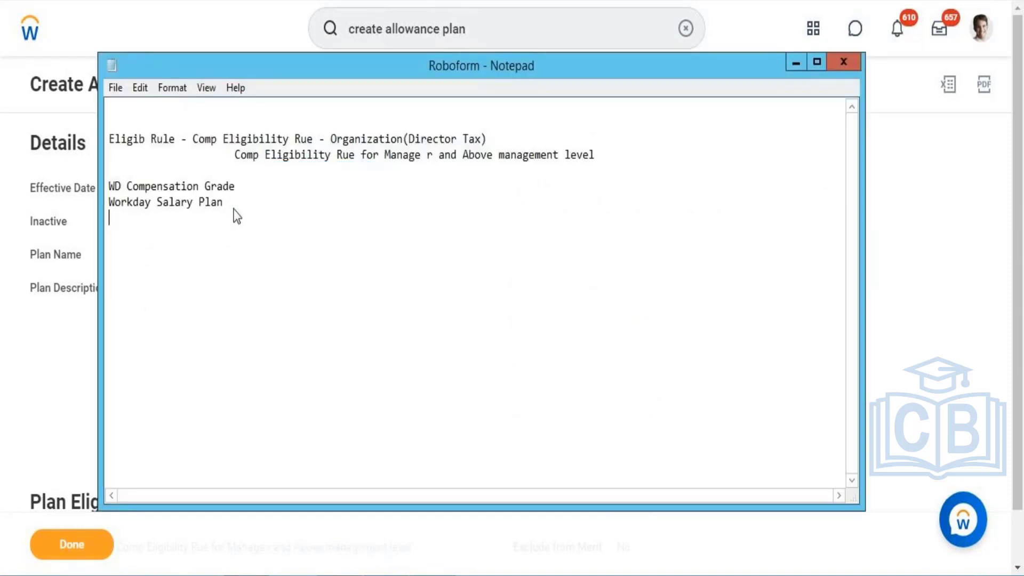
{"action": "type", "text": "Workday Allowance Plan"}
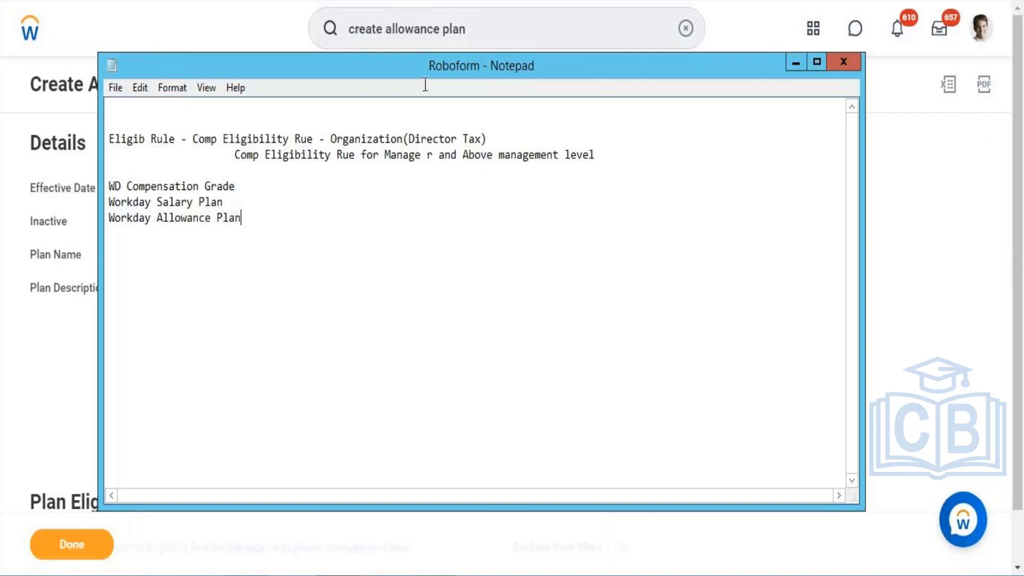
{"action": "left_click", "coordinate": [794, 62]}
Search for "create compensation packa" and open the Create Compensation Package task
{"action": "left_click", "coordinate": [393, 29]}
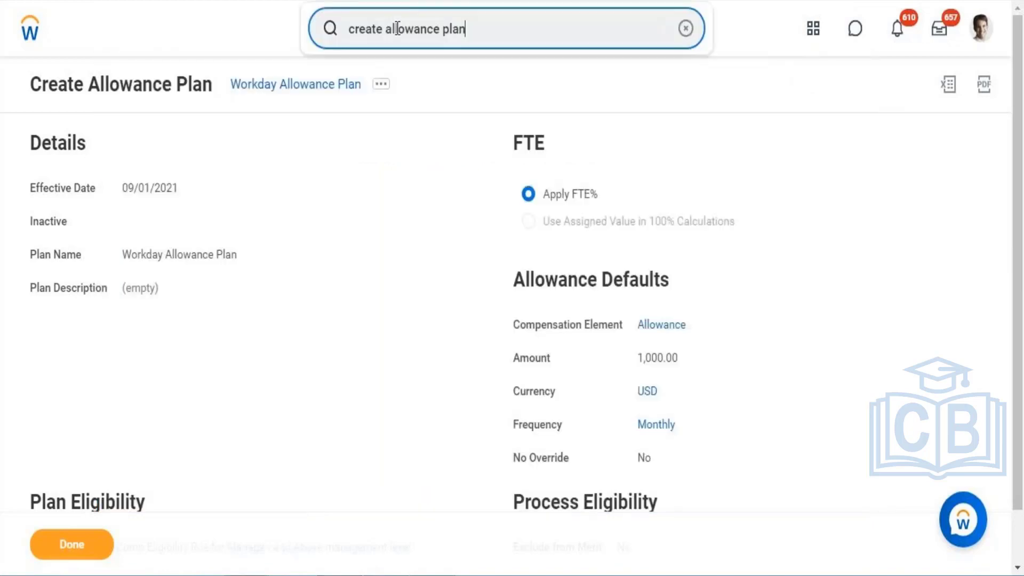
{"action": "left_click_drag", "start_coordinate": [385, 29], "coordinate": [512, 52]}
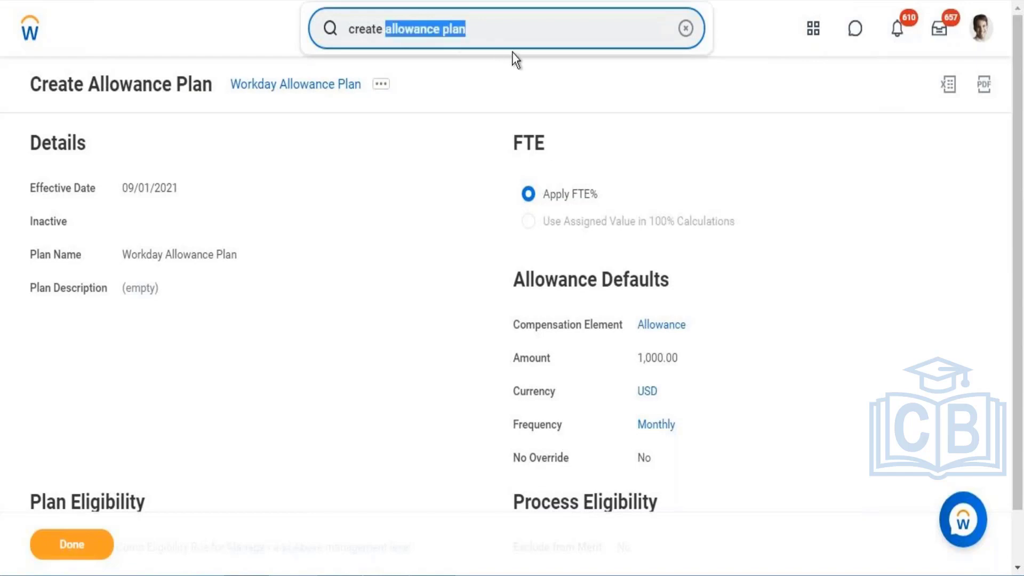
{"action": "type", "text": "c"}
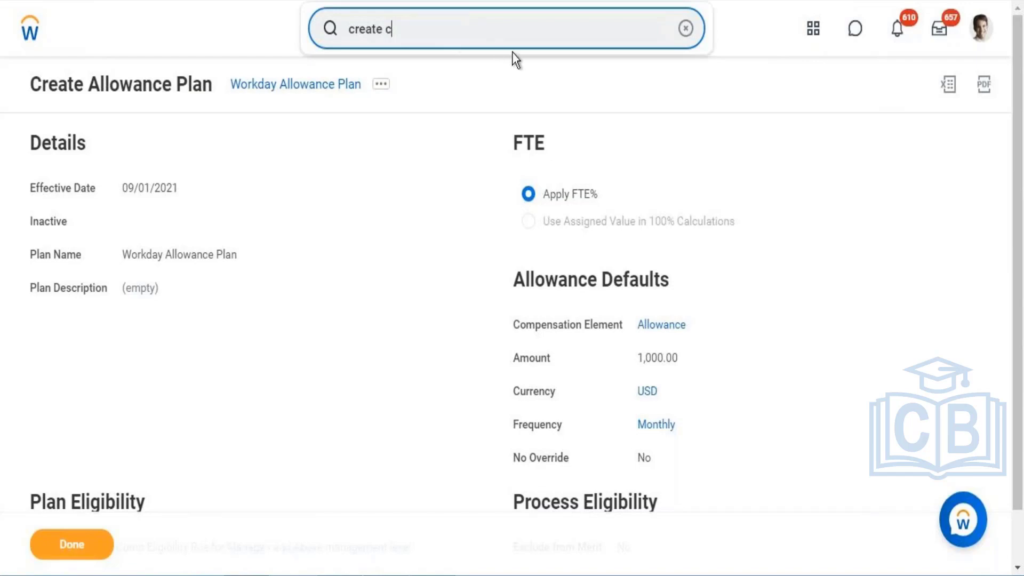
{"action": "type", "text": "ompensation packa"}
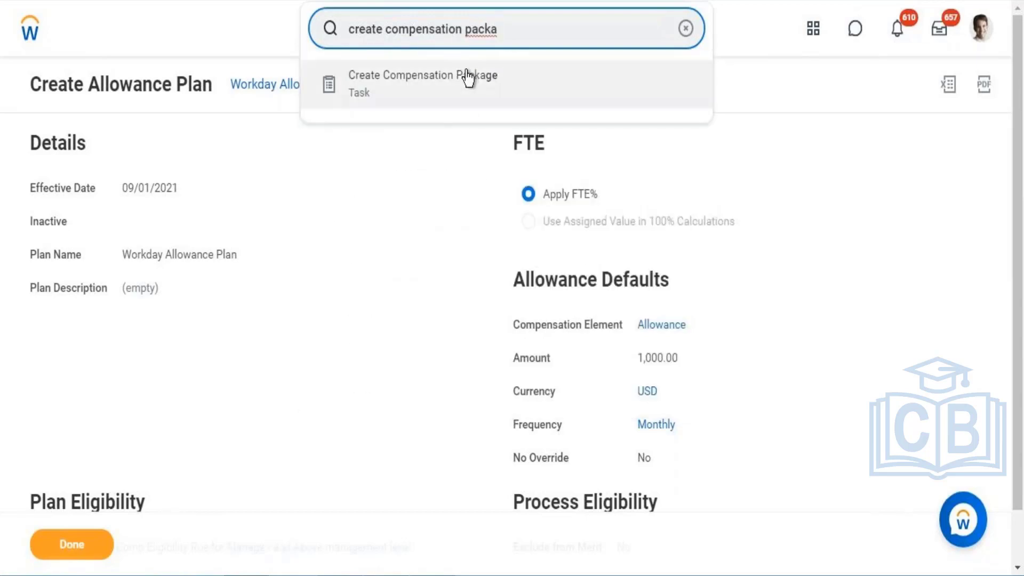
{"action": "left_click", "coordinate": [466, 71]}
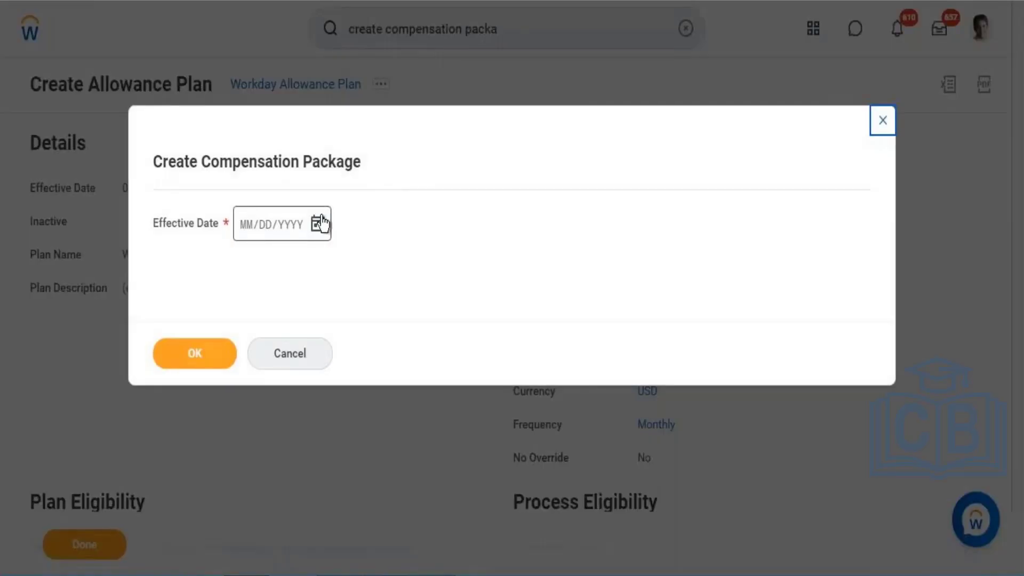
Set the compensation package's effective date to 09/01/2021 and continue to its detail form
{"action": "left_click", "coordinate": [319, 223]}
{"action": "left_click", "coordinate": [448, 267]}
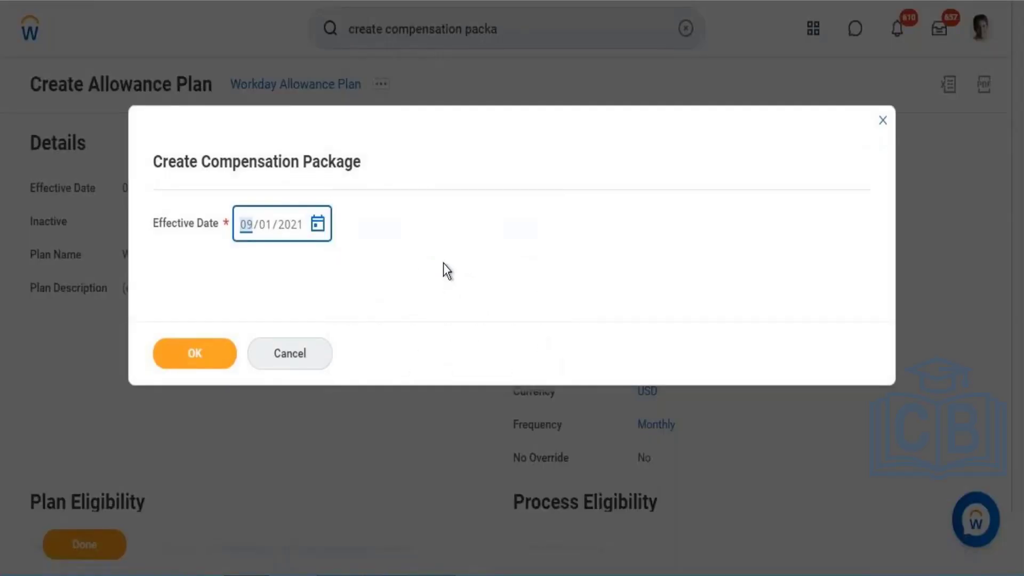
{"action": "left_click", "coordinate": [203, 366]}
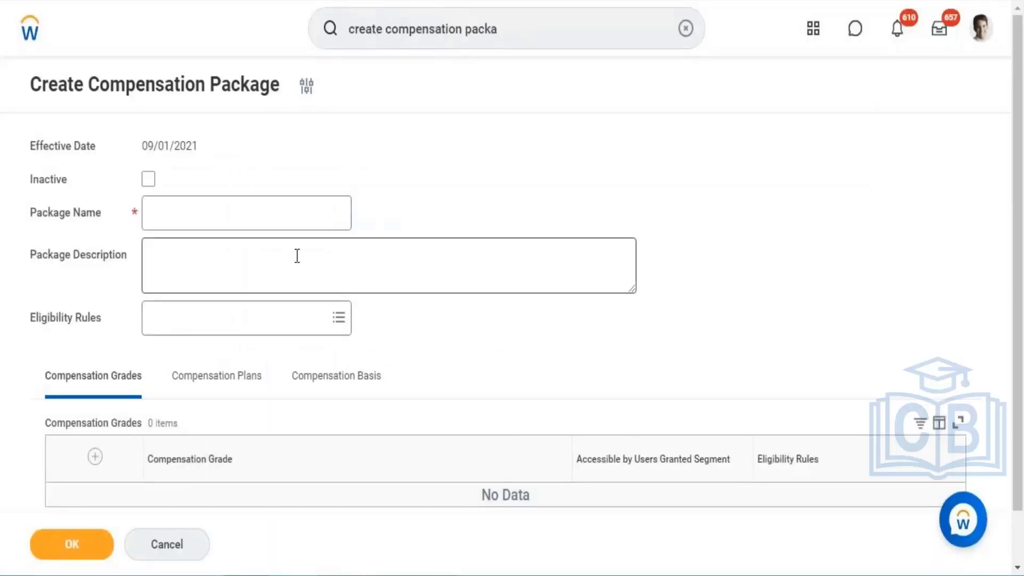
Name the compensation package Workday Compensation Package
{"action": "left_click", "coordinate": [233, 221]}
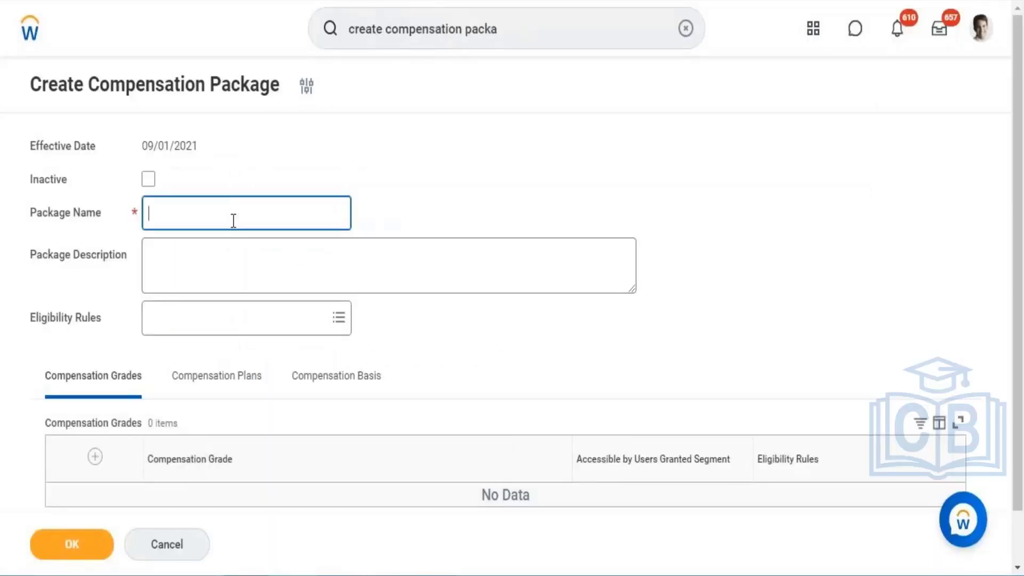
{"action": "type", "text": "Workday Compensation "}
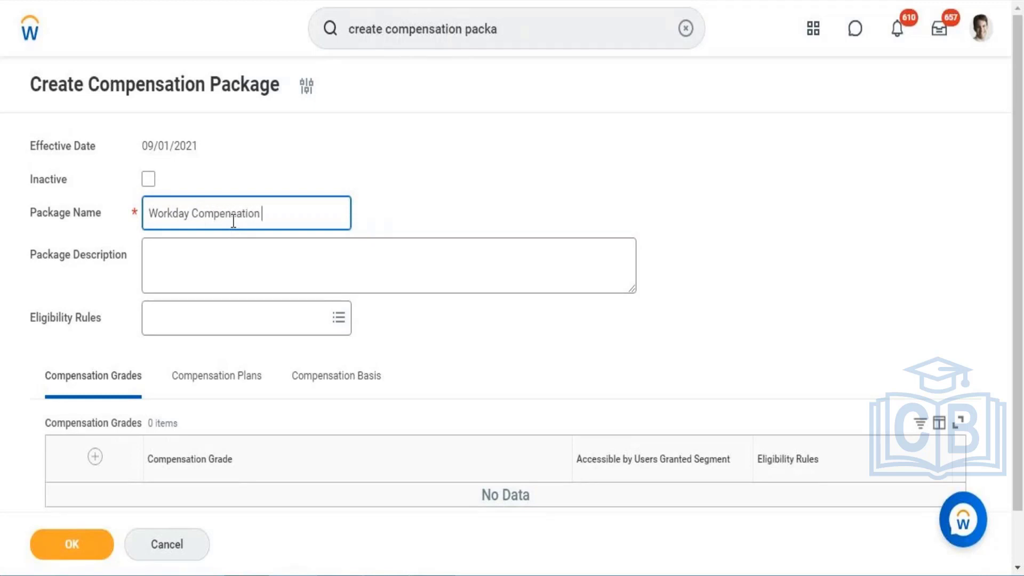
{"action": "type", "text": "Package"}
Copy the rule name "Comp Eligibility Rue - Organization(Director Tax)" from the Notepad notes and switch back to Workday
{"action": "key", "text": "alt+Tab"}
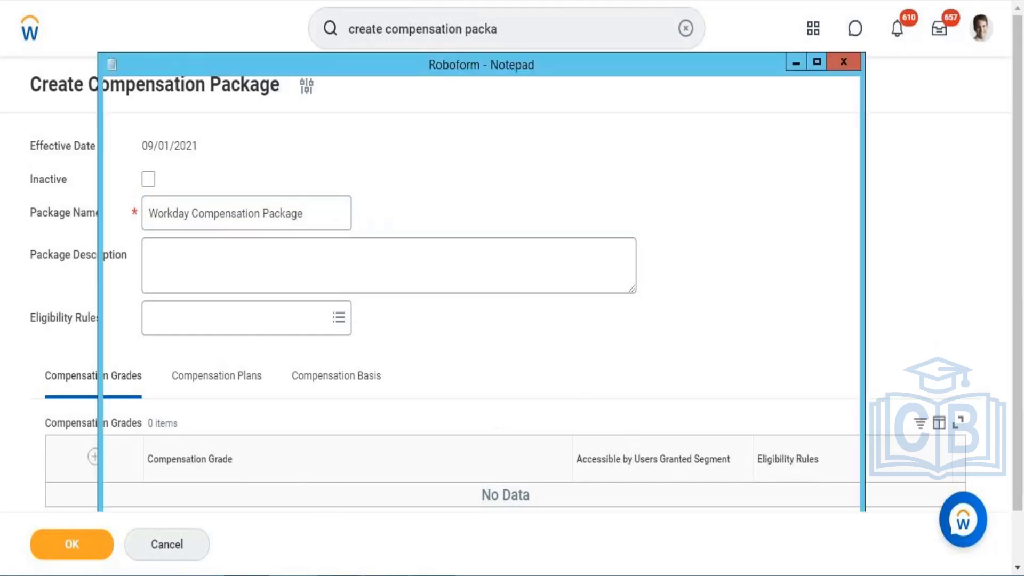
{"action": "key", "text": "Up"}
{"action": "key", "text": "Up"}
{"action": "key", "text": "Up"}
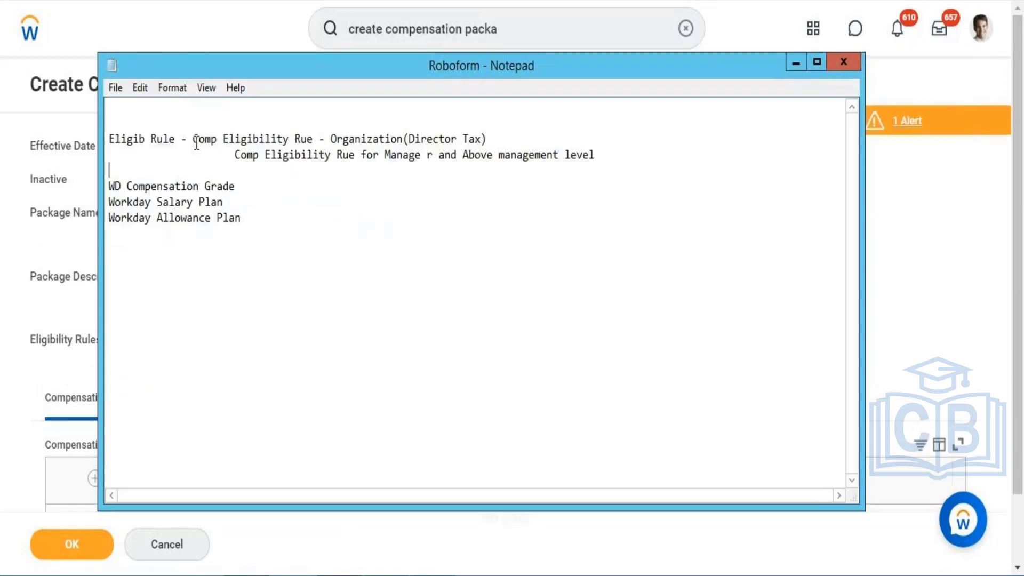
{"action": "left_click_drag", "start_coordinate": [195, 140], "coordinate": [490, 144]}
{"action": "key", "text": "ctrl+c"}
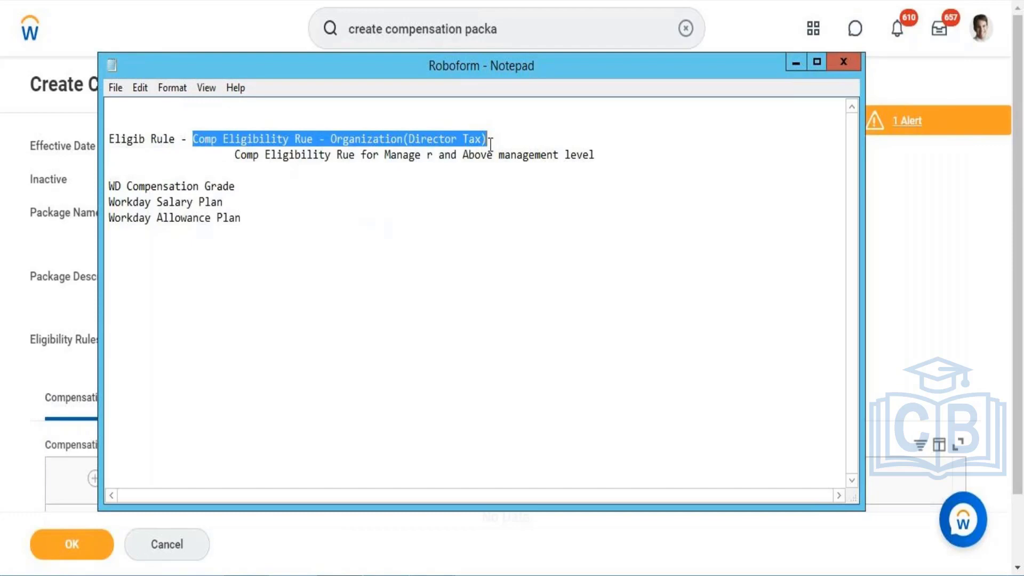
{"action": "left_click", "coordinate": [319, 575]}
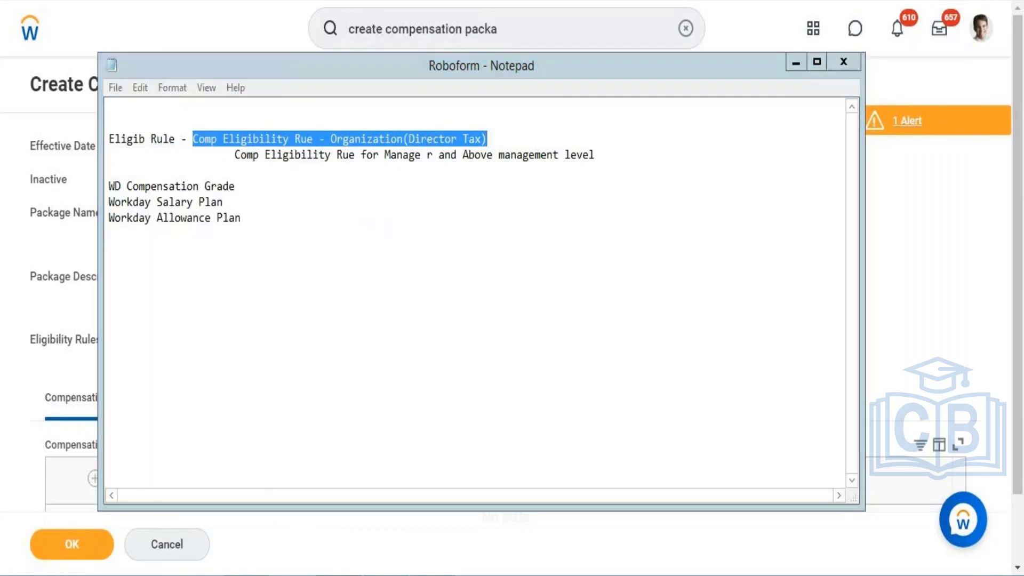
Assign the eligibility rule "Comp Eligibility Rue - Organization(Director Tax)" to the compensation package
{"action": "left_click", "coordinate": [188, 346]}
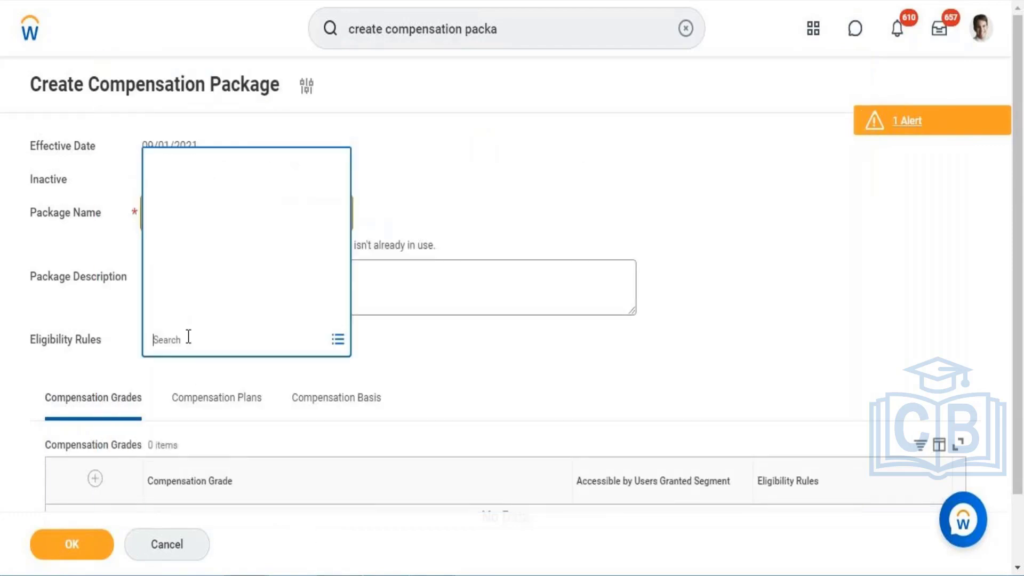
{"action": "key", "text": "ctrl+v"}
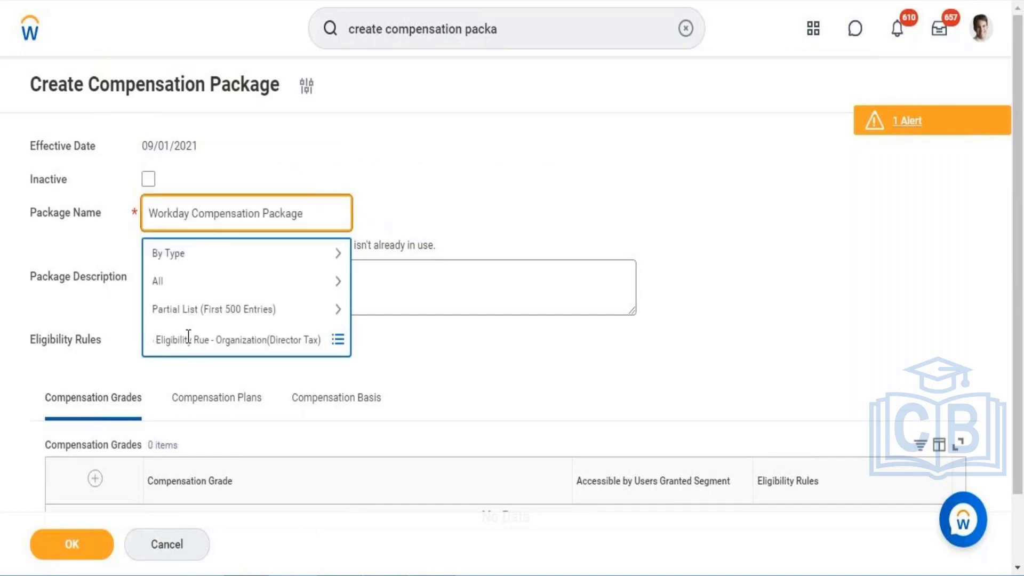
{"action": "key", "text": "Return"}
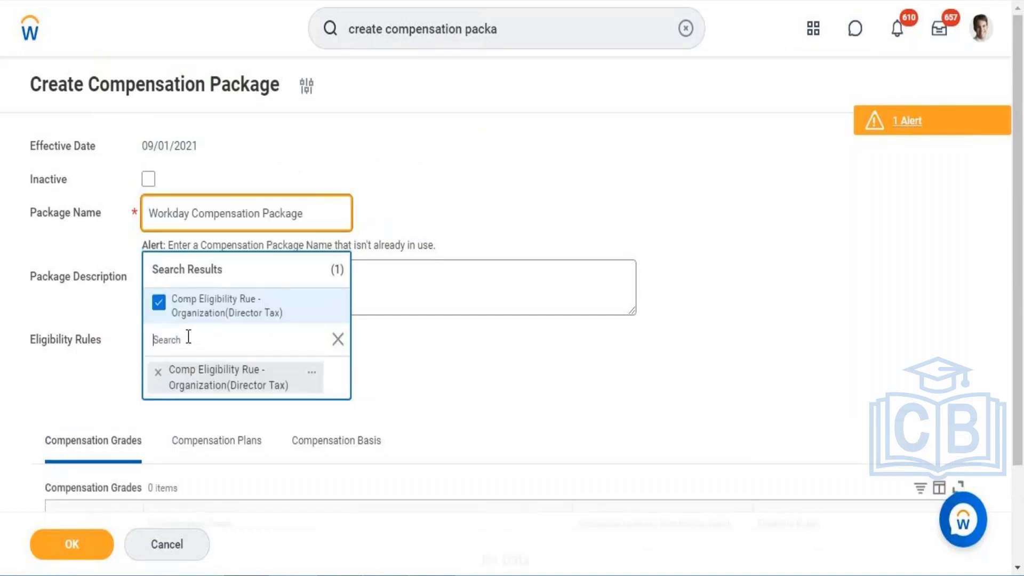
{"action": "left_click", "coordinate": [95, 356]}
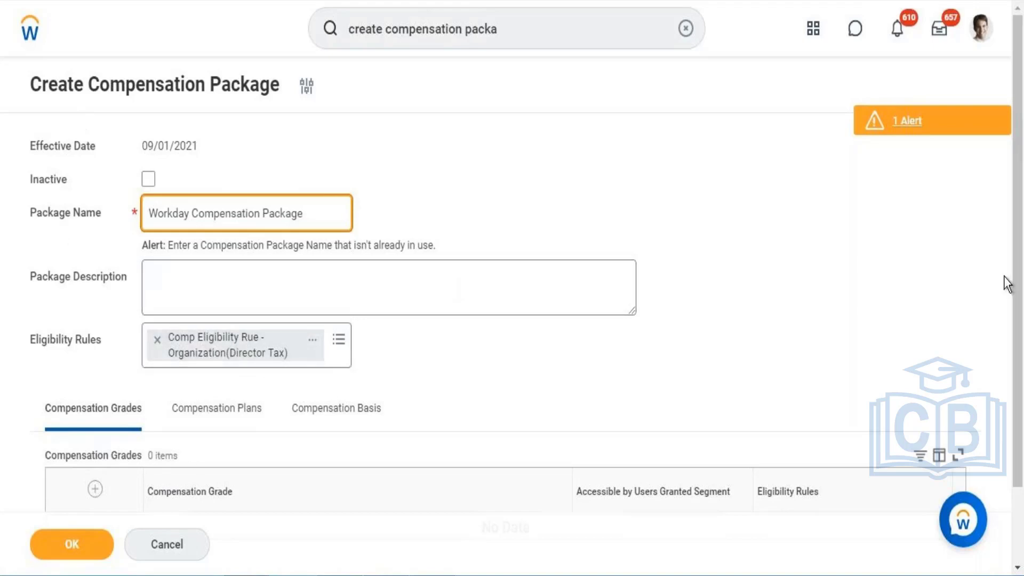
Add a compensation grade row, copy "WD Compensation Grade" from the Notepad notes and switch back to Workday
{"action": "scroll", "coordinate": [1007, 285], "scroll_direction": "down", "scroll_amount": 2}
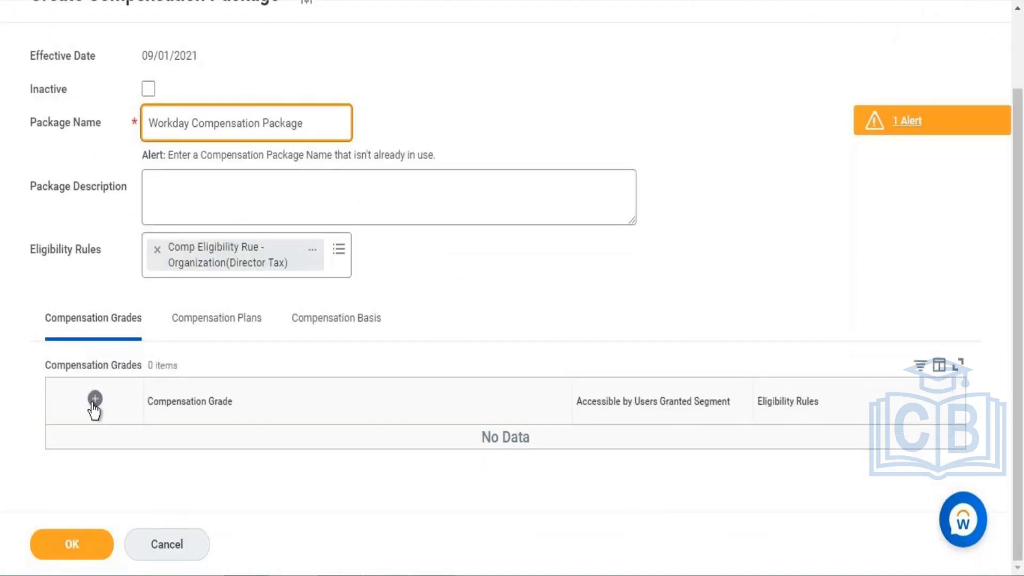
{"action": "left_click", "coordinate": [94, 410]}
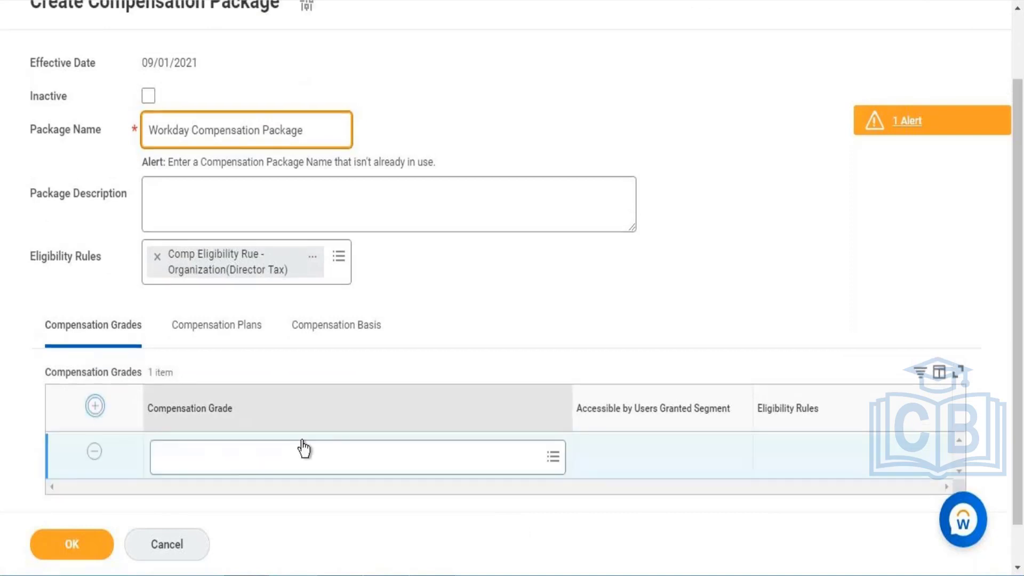
{"action": "key", "text": "alt+Tab"}
{"action": "left_click", "coordinate": [229, 213]}
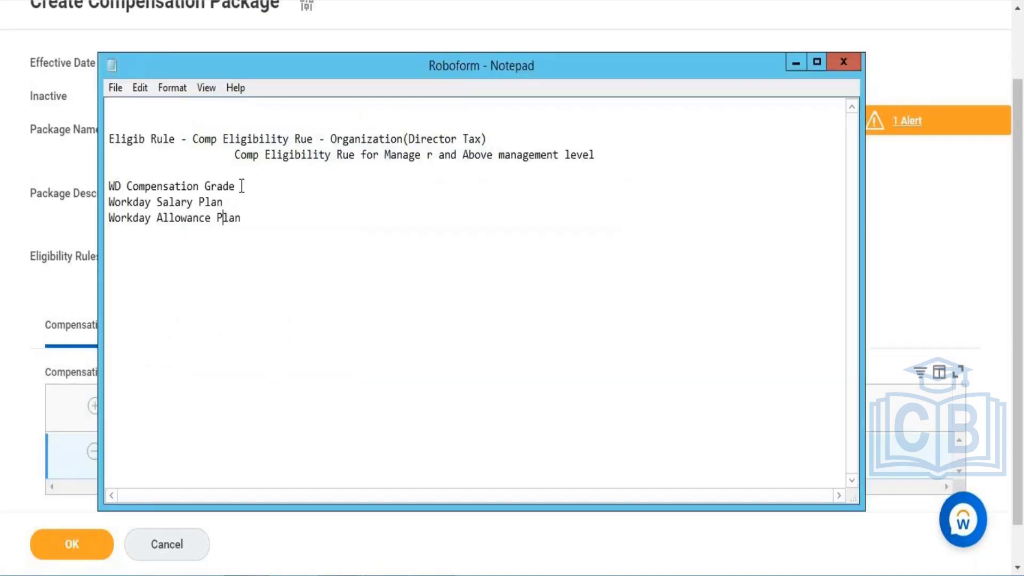
{"action": "left_click_drag", "start_coordinate": [239, 186], "coordinate": [109, 186]}
{"action": "right_click", "coordinate": [114, 188]}
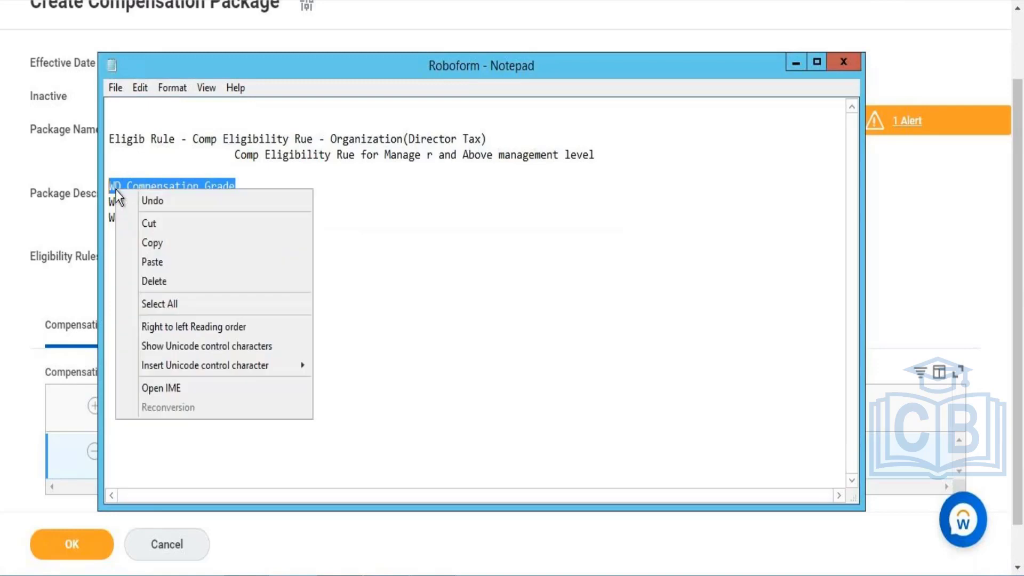
{"action": "left_click", "coordinate": [147, 244]}
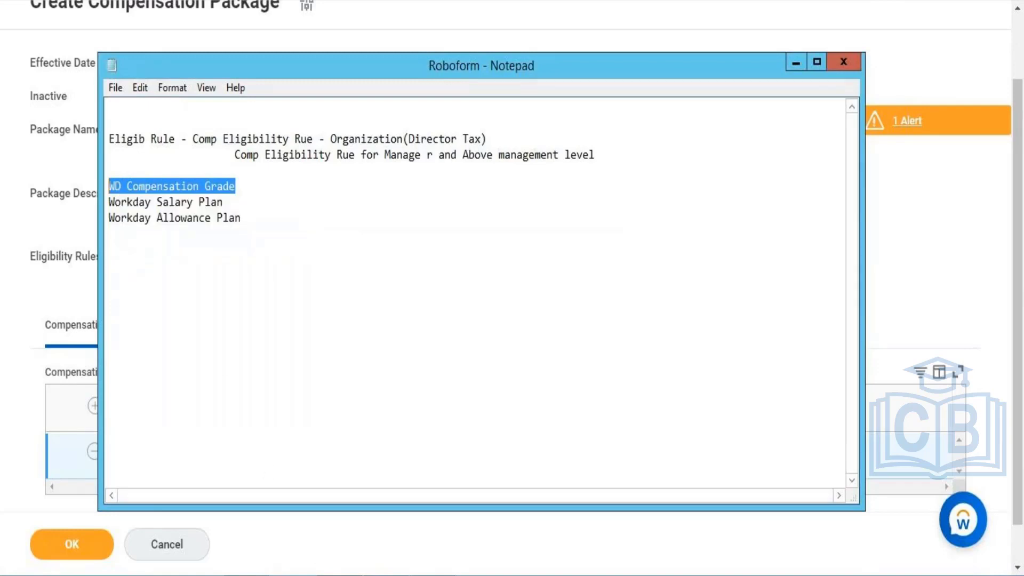
{"action": "key", "text": "alt+Tab"}
Set the new row's compensation grade to WD Compensation Grade using the copied name
{"action": "left_click", "coordinate": [203, 449]}
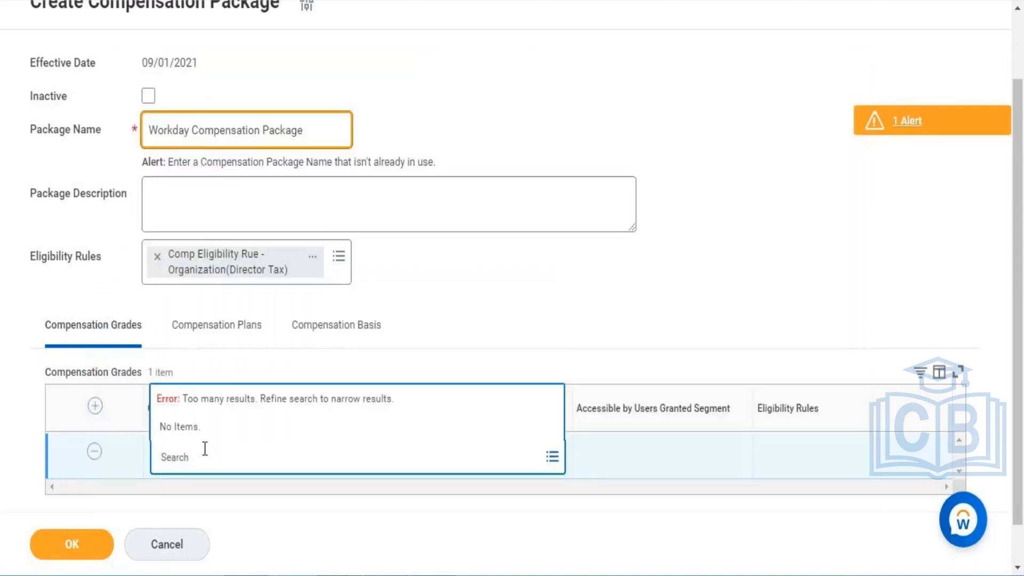
{"action": "key", "text": "ctrl+v"}
{"action": "key", "text": "Return"}
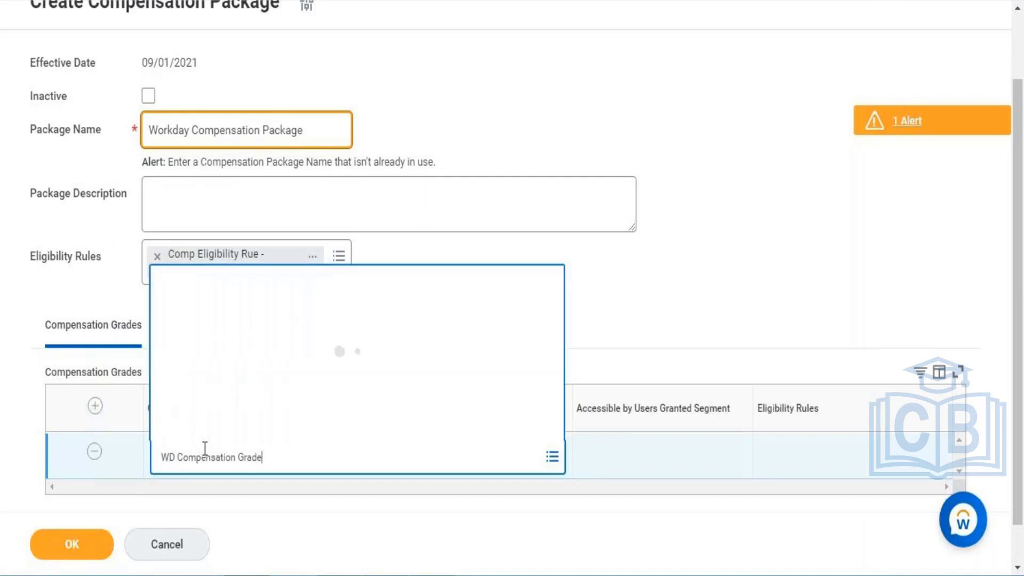
{"action": "key", "text": "Return"}
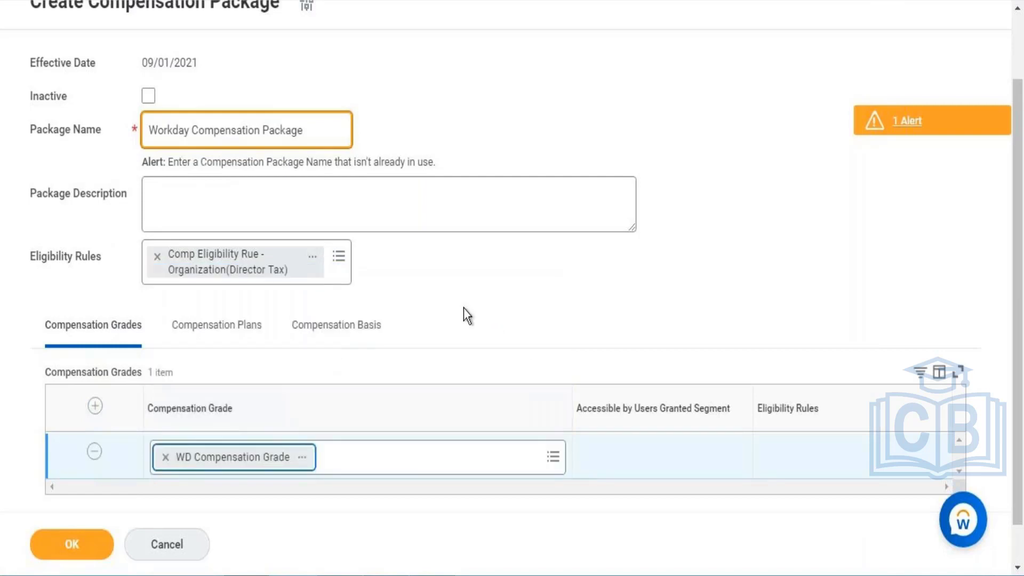
Add two empty rows to the package's compensation plans
{"action": "left_click", "coordinate": [219, 321]}
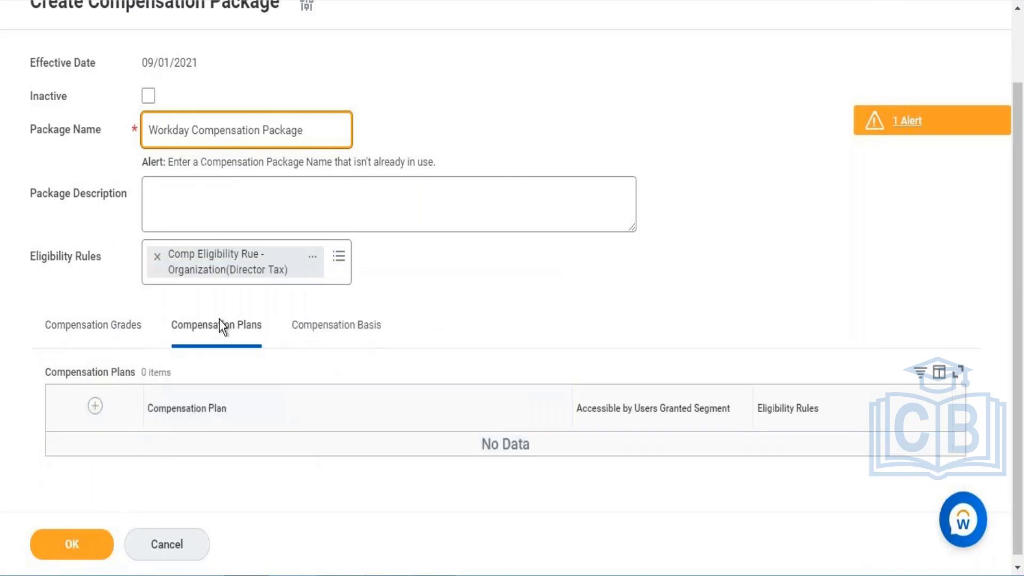
{"action": "left_click", "coordinate": [95, 405]}
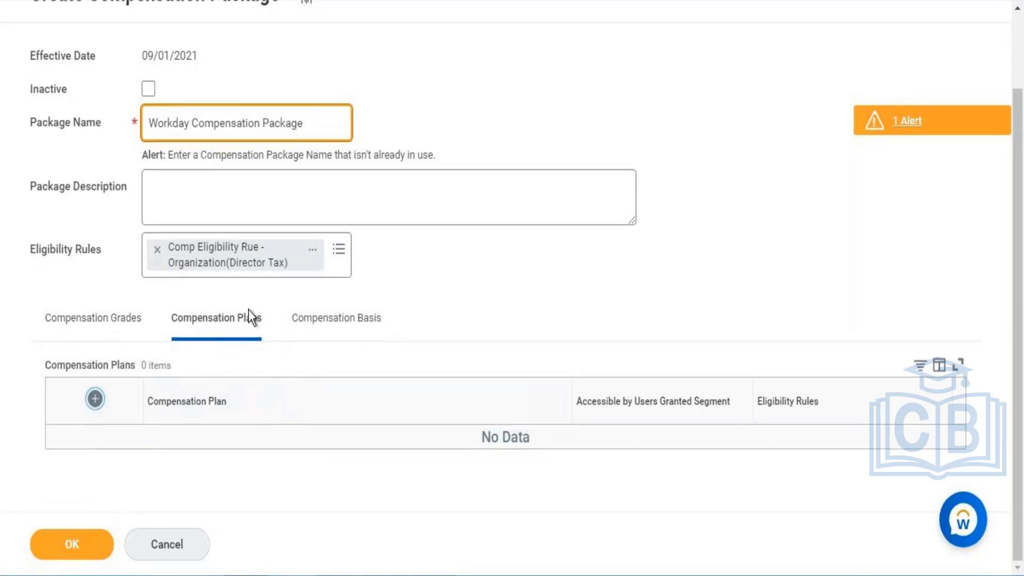
{"action": "left_click", "coordinate": [94, 406]}
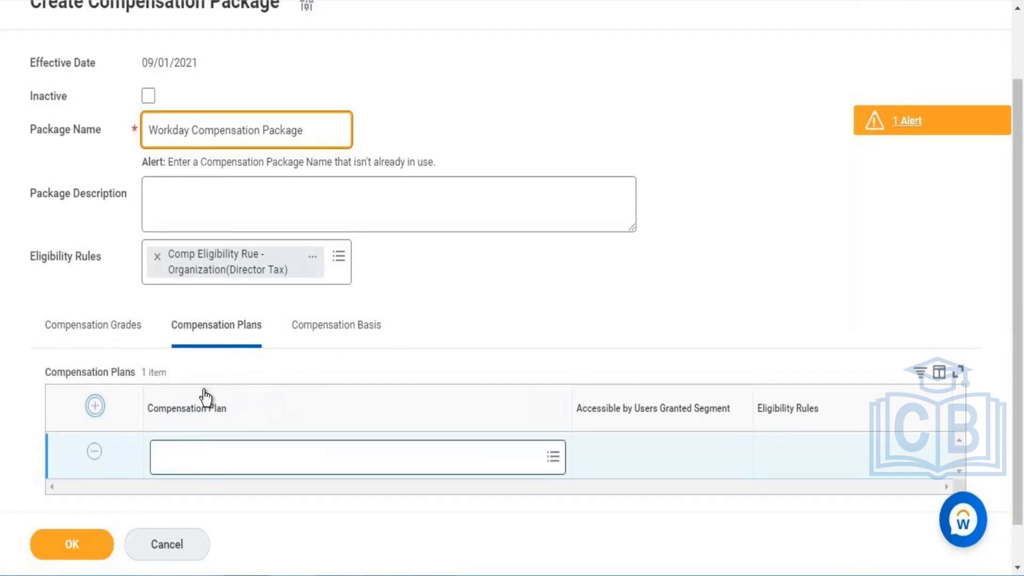
{"action": "scroll", "coordinate": [250, 398], "scroll_direction": "down", "scroll_amount": 2}
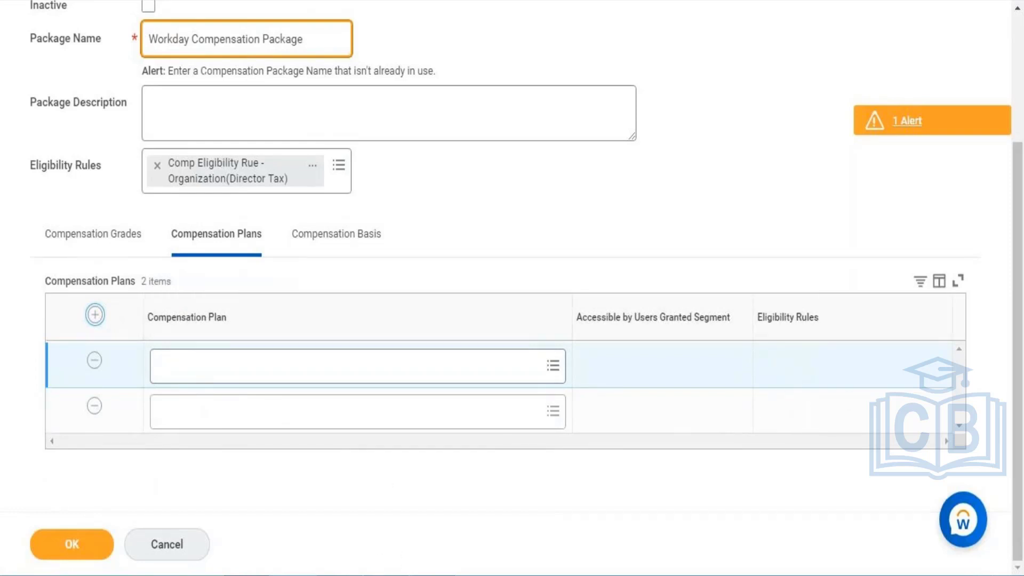
Copy the plan name "Workday Salary Plan" from the Notepad notes and return to Workday
{"action": "left_click", "coordinate": [381, 575]}
{"action": "left_click", "coordinate": [242, 223]}
{"action": "left_click_drag", "start_coordinate": [234, 208], "coordinate": [108, 206]}
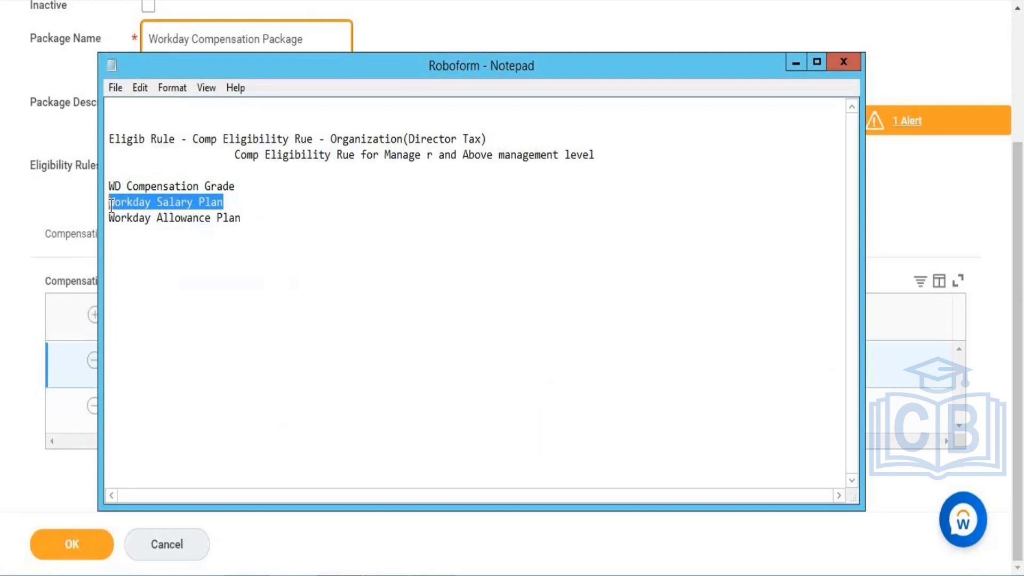
{"action": "right_click", "coordinate": [125, 202]}
{"action": "left_click", "coordinate": [185, 261]}
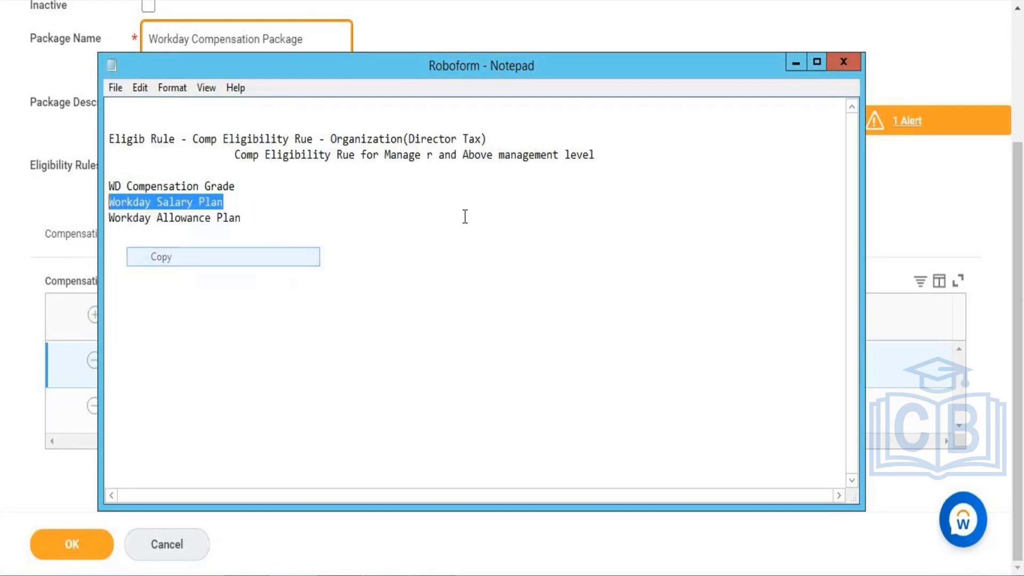
{"action": "left_click", "coordinate": [795, 63]}
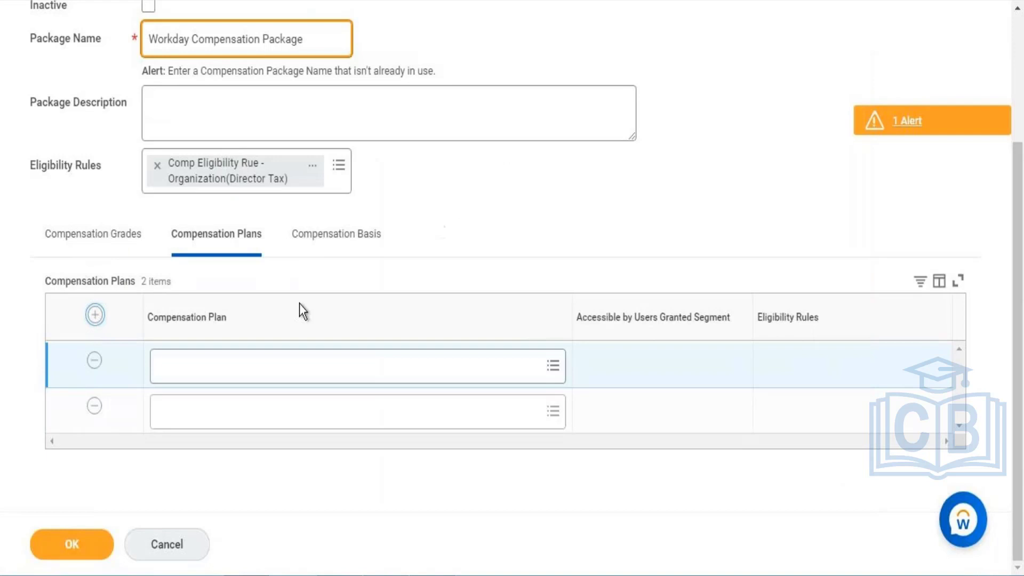
Set the first compensation plan row to Workday Salary Plan using the copied name
{"action": "left_click", "coordinate": [223, 367]}
{"action": "key", "text": "ctrl+v"}
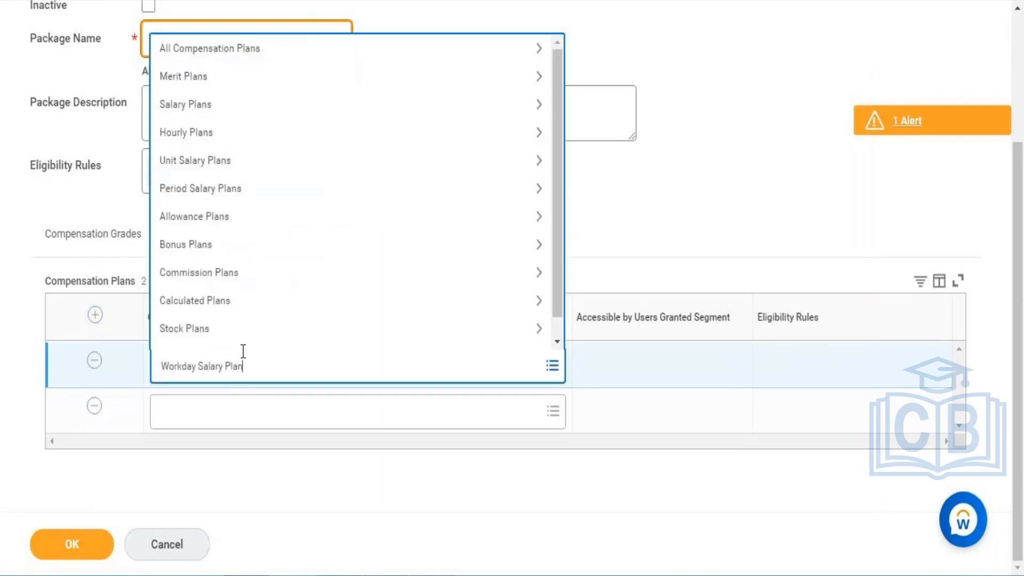
{"action": "key", "text": "Return"}
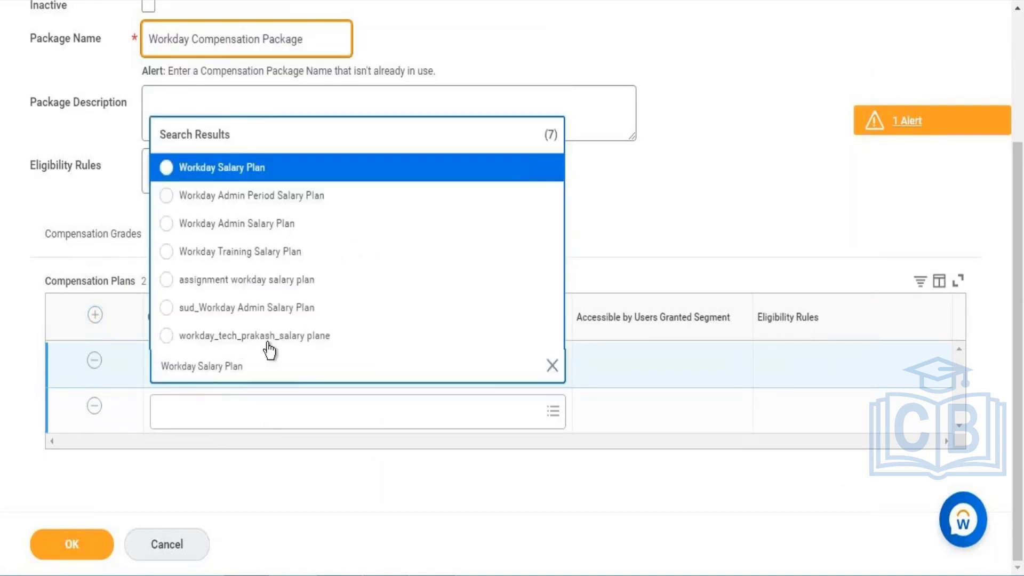
{"action": "left_click", "coordinate": [251, 183]}
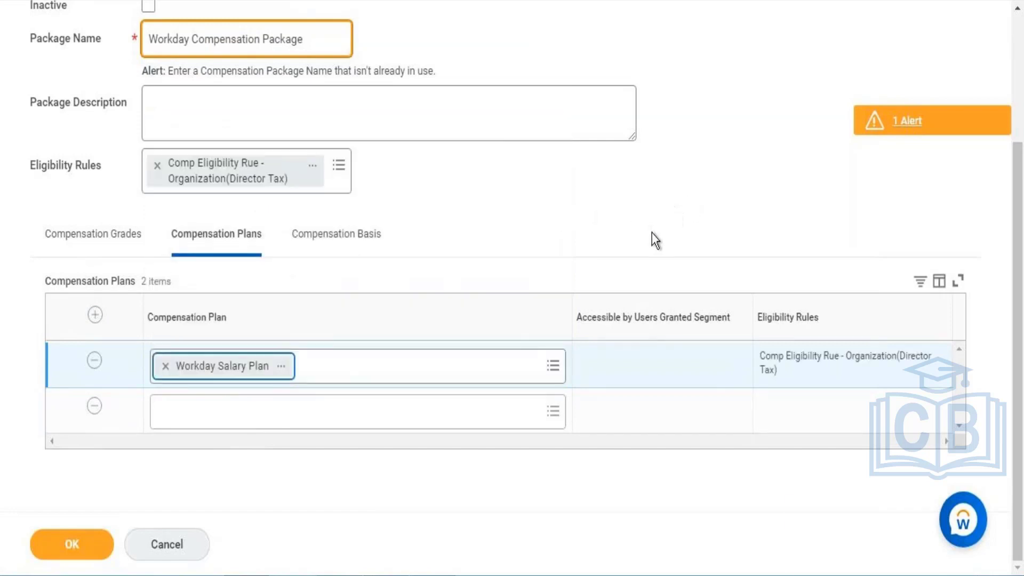
Copy "Workday Allowance Plan" from the Notepad notes and assign that plan to the second compensation plan row in Workday
{"action": "key", "text": "alt+Tab"}
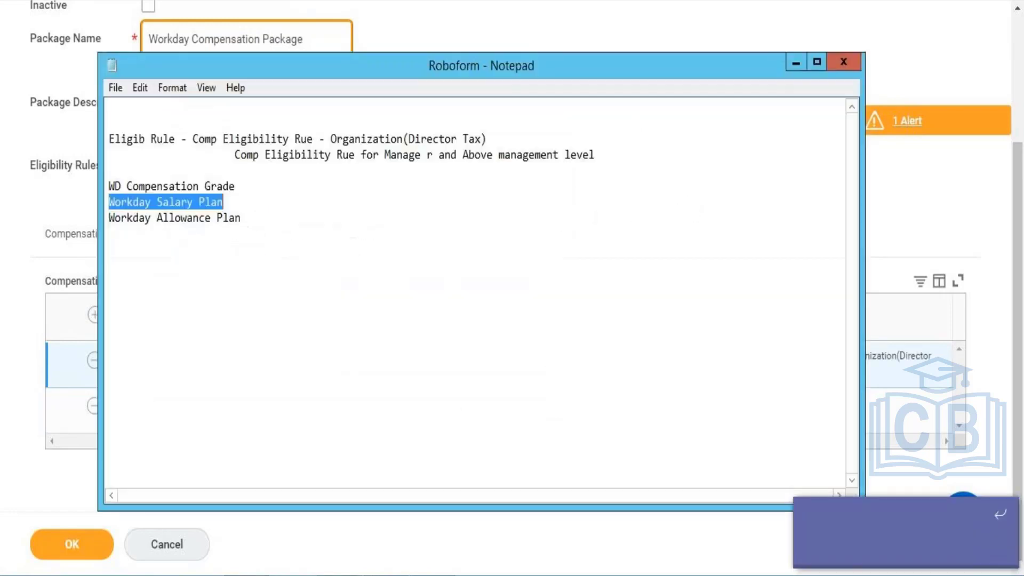
{"action": "left_click_drag", "start_coordinate": [249, 220], "coordinate": [93, 219]}
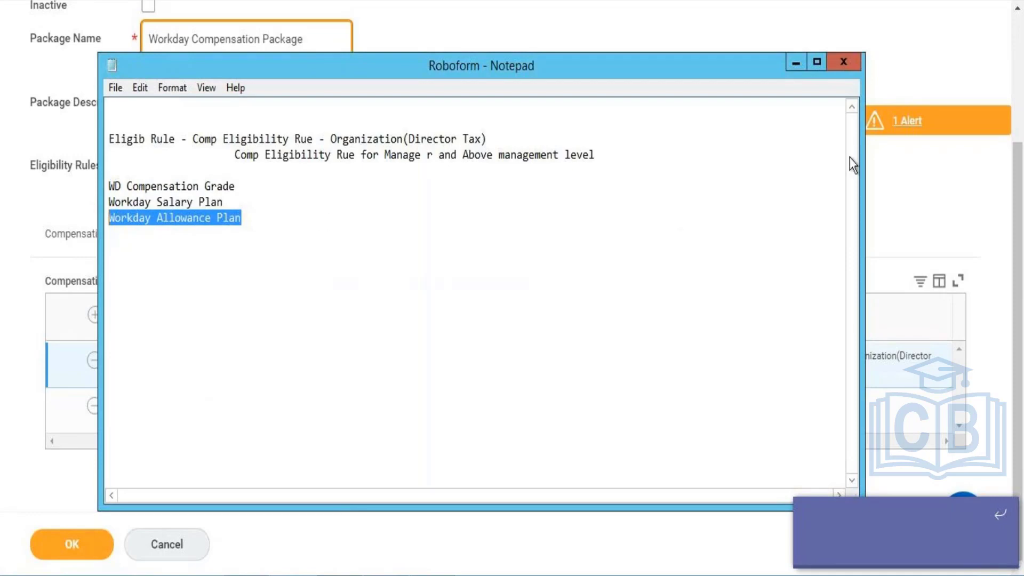
{"action": "left_click", "coordinate": [795, 68]}
{"action": "left_click", "coordinate": [202, 414]}
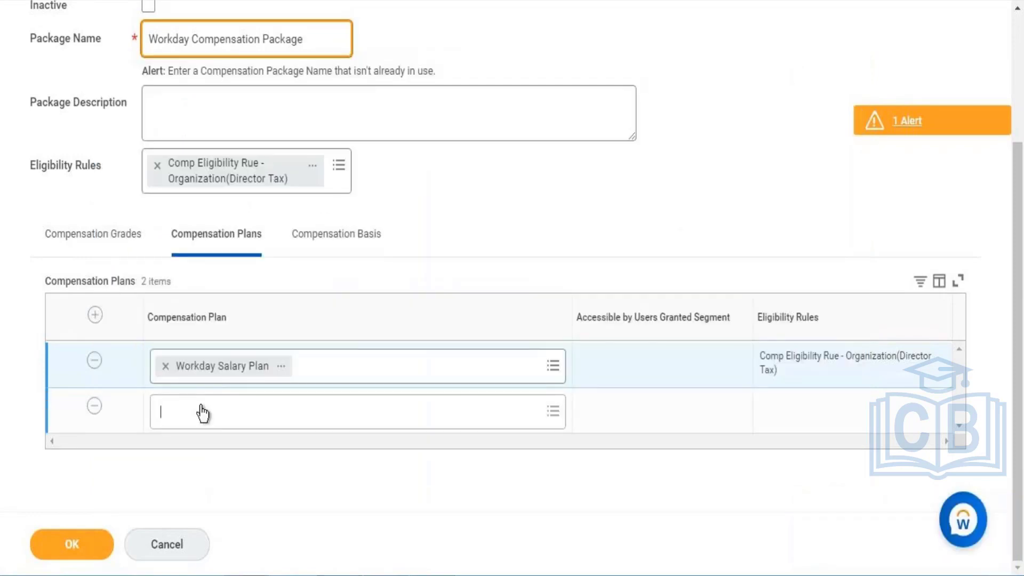
{"action": "key", "text": "ctrl+v"}
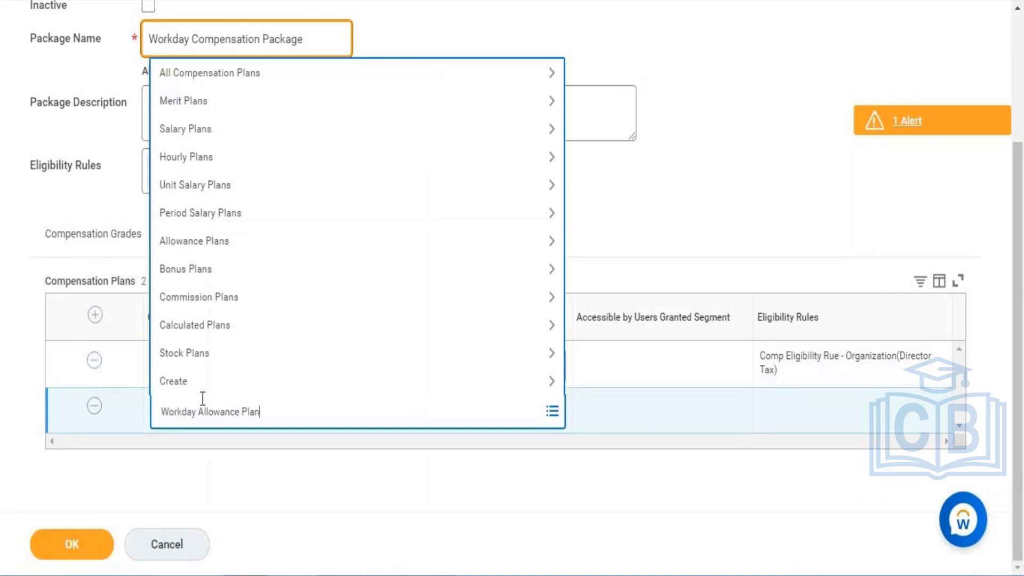
{"action": "key", "text": "Return"}
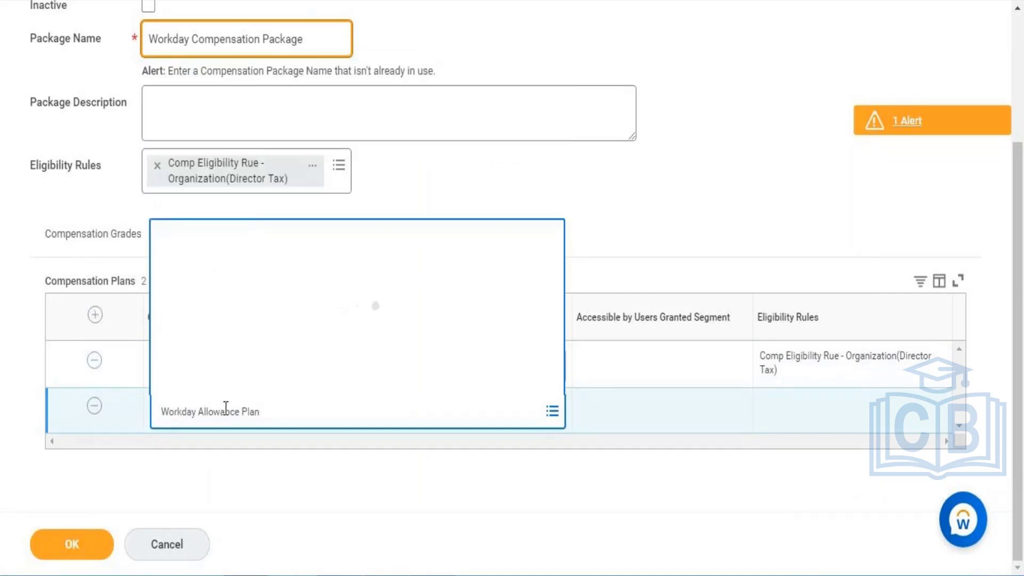
{"action": "left_click", "coordinate": [297, 269]}
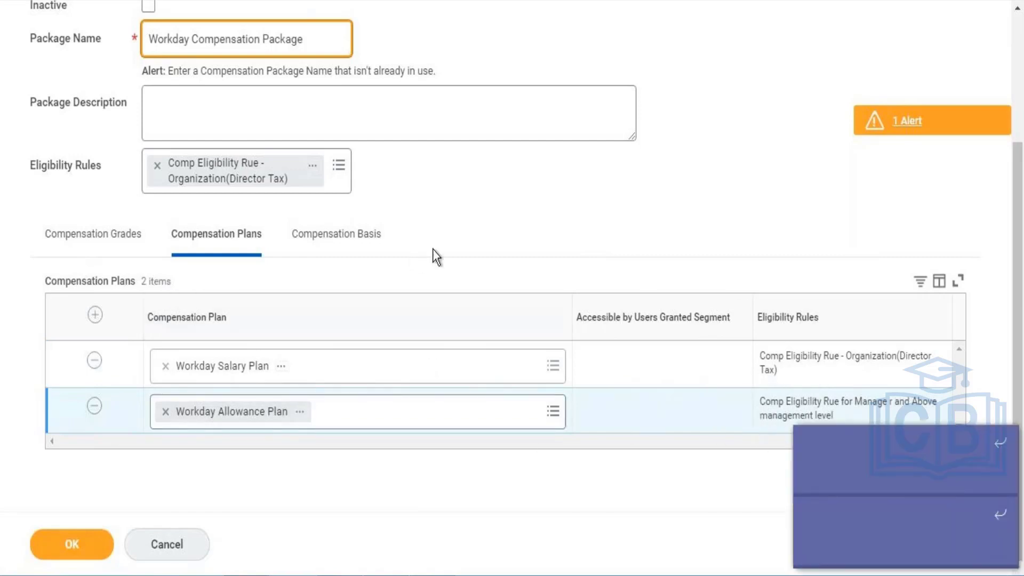
Review the package's compensation grade, plans and their eligibility rules, and try to submit the package
{"action": "scroll", "coordinate": [374, 222], "scroll_direction": "up", "scroll_amount": 3}
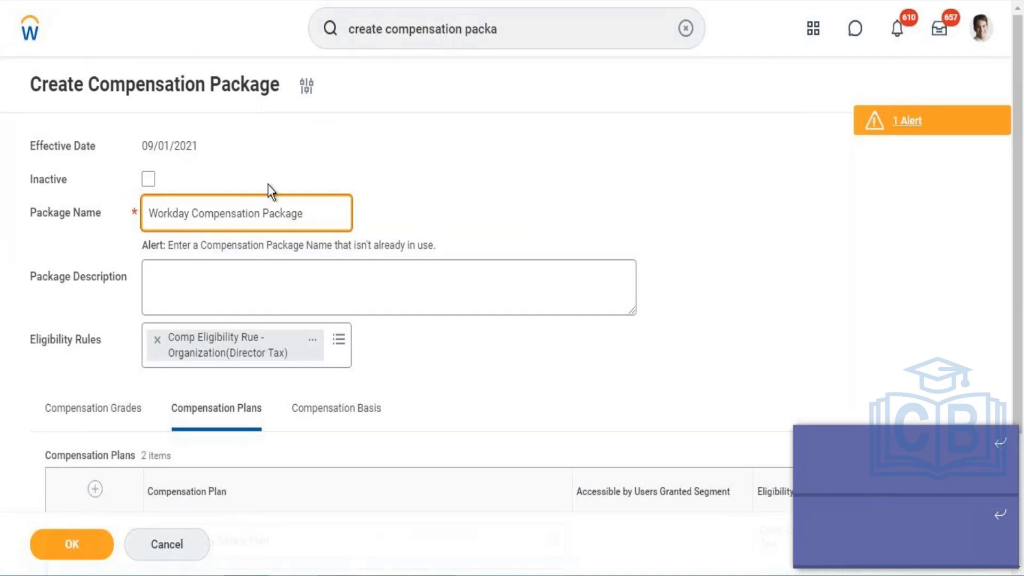
{"action": "scroll", "coordinate": [248, 183], "scroll_direction": "down", "scroll_amount": 2}
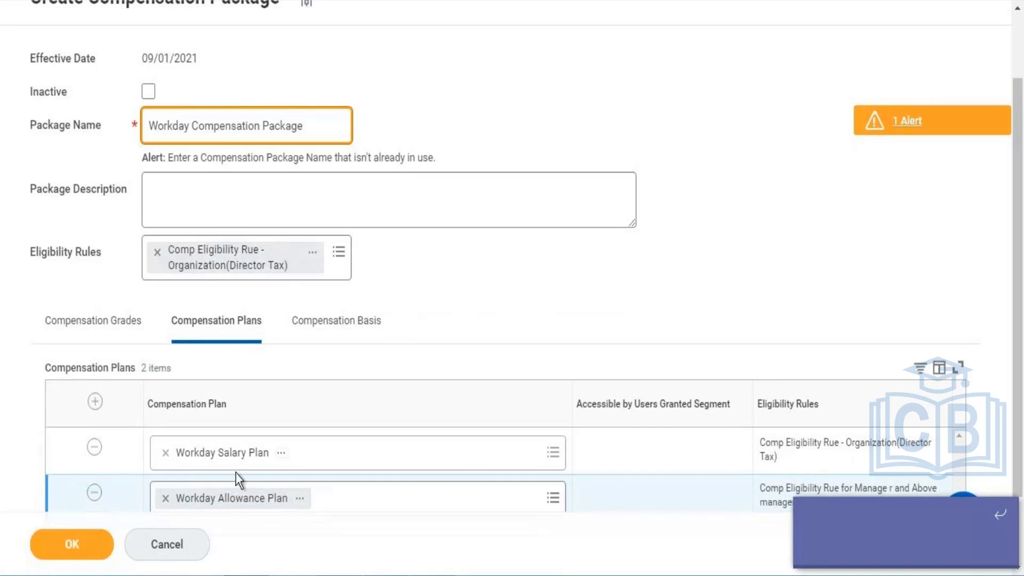
{"action": "left_click", "coordinate": [97, 329]}
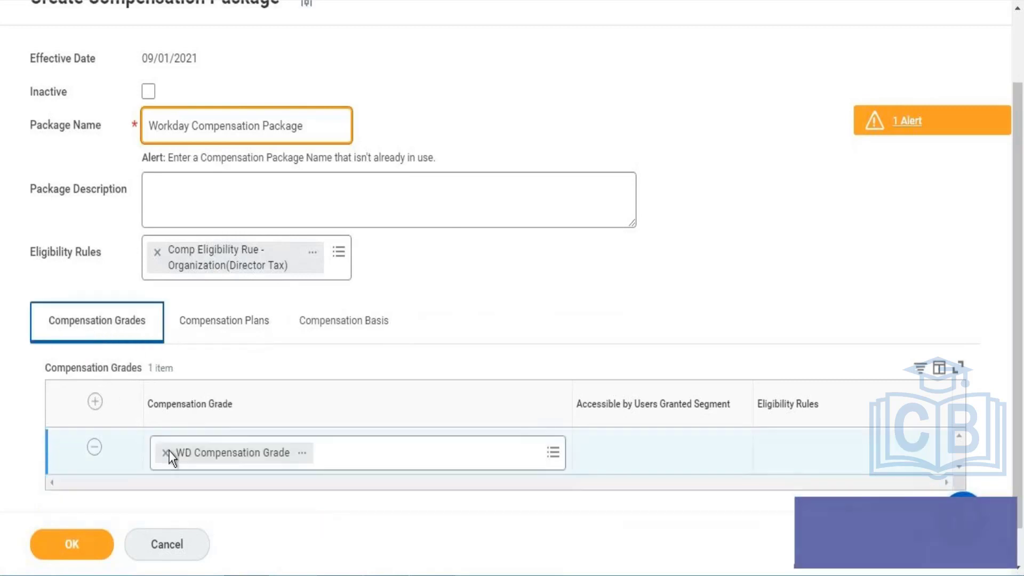
{"action": "left_click", "coordinate": [210, 330]}
{"action": "scroll", "coordinate": [256, 463], "scroll_direction": "down", "scroll_amount": 2}
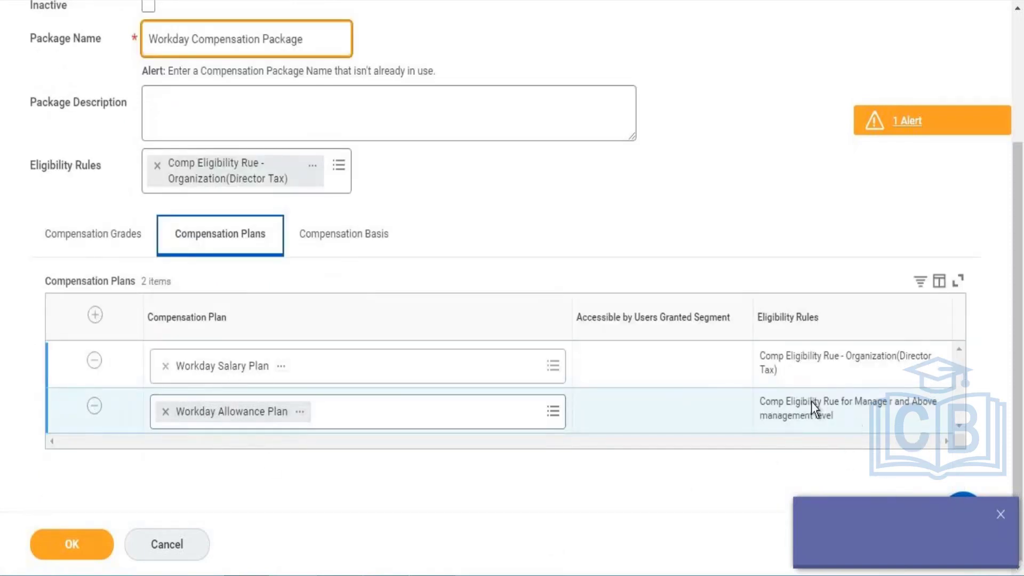
{"action": "left_click", "coordinate": [74, 543]}
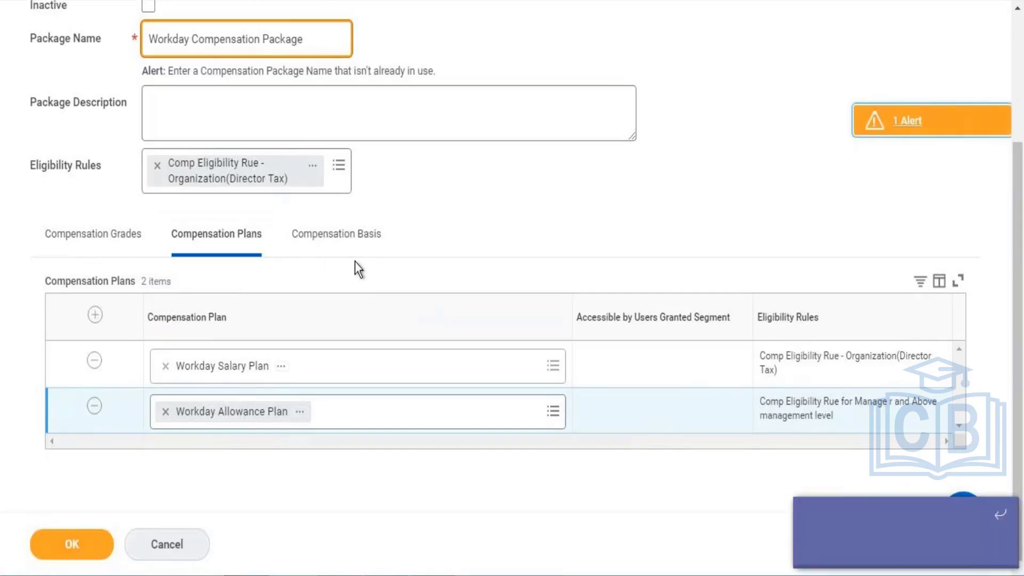
{"action": "left_click", "coordinate": [75, 544]}
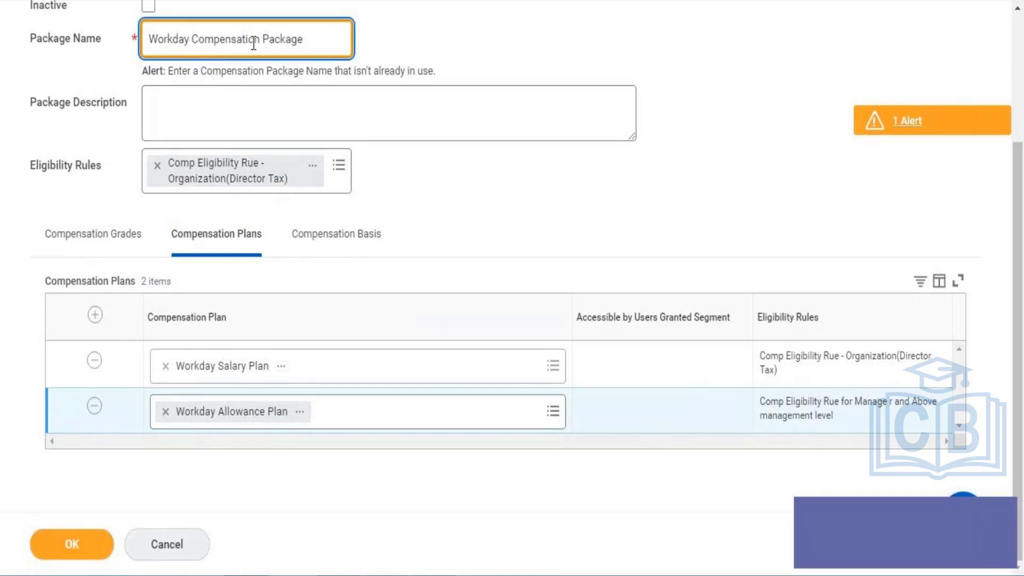
Replace "Workday" with "WD" in the compensation package name and submit the package
{"action": "left_click_drag", "start_coordinate": [192, 39], "coordinate": [157, 40]}
{"action": "key", "text": "BackSpace"}
{"action": "type", "text": "D"}
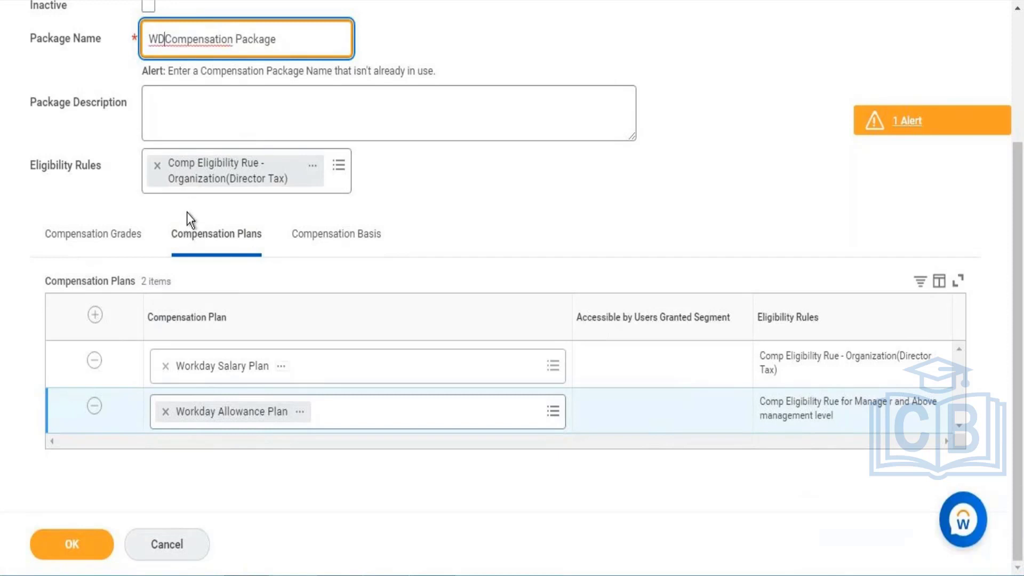
{"action": "left_click", "coordinate": [67, 538]}
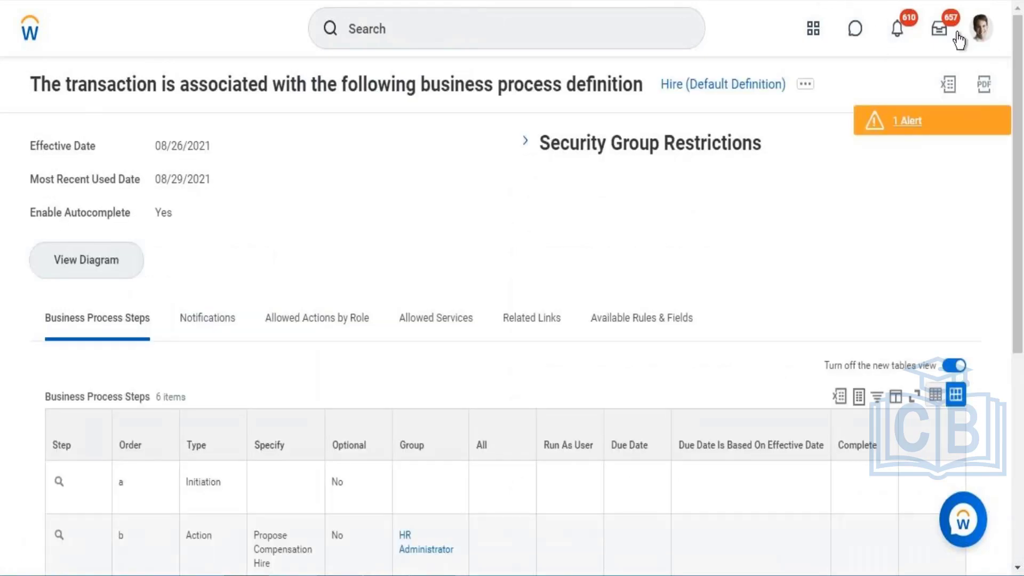
View the signed-in account's profile and open the compensation details of the Manager, IT Operations worker
{"action": "left_click", "coordinate": [980, 28]}
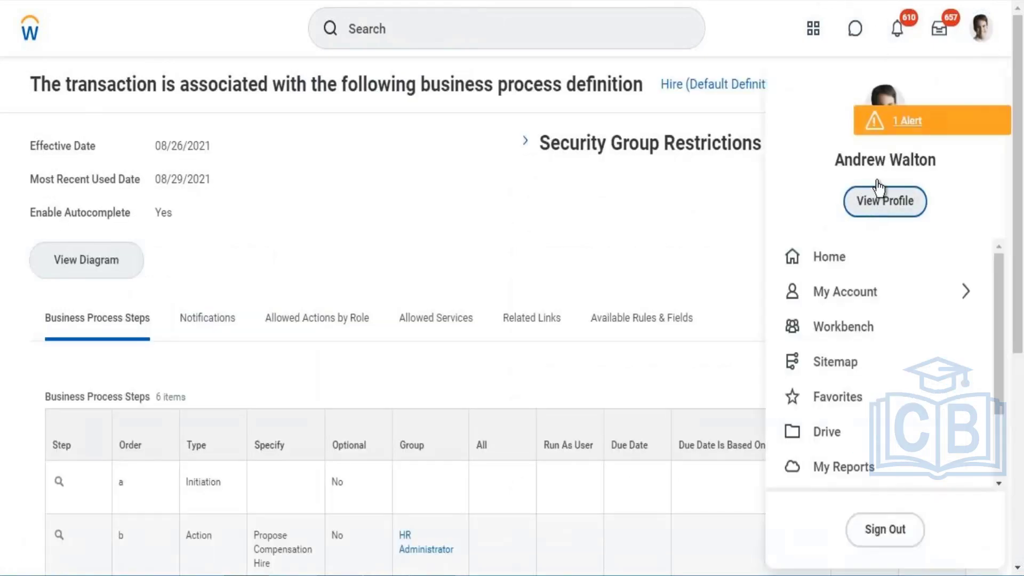
{"action": "left_click", "coordinate": [873, 210]}
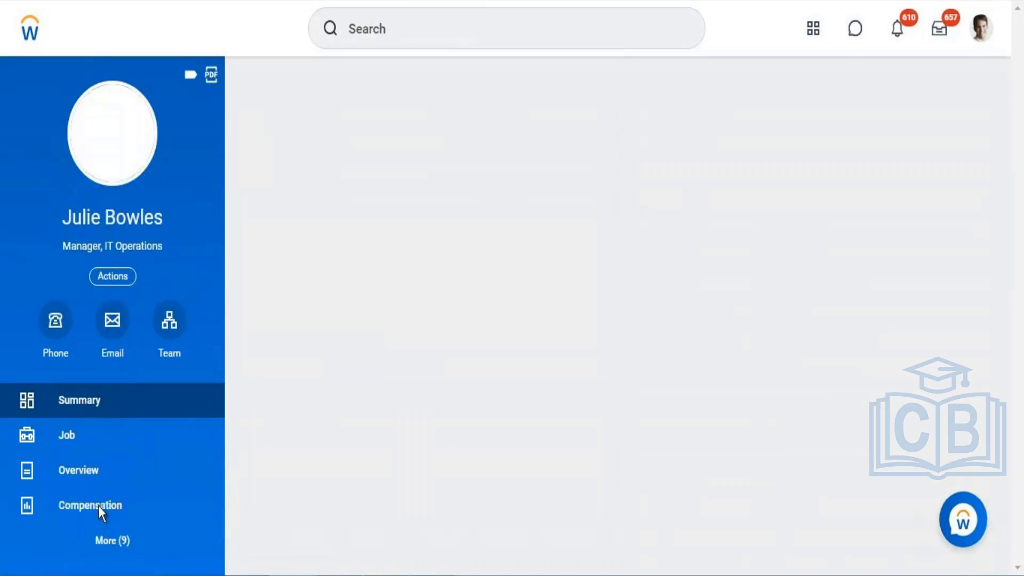
{"action": "left_click", "coordinate": [68, 513]}
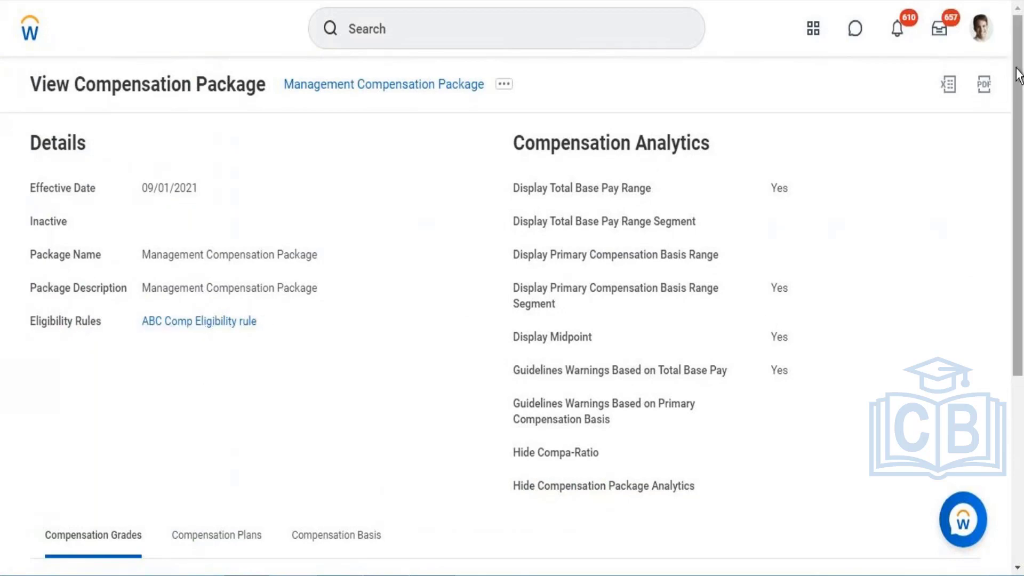
Examine the Management Compensation Package's details, compensation grades and compensation plans with their eligibility rules
{"action": "scroll", "coordinate": [1021, 272], "scroll_direction": "down", "scroll_amount": 1}
{"action": "scroll", "coordinate": [1021, 272], "scroll_direction": "down", "scroll_amount": 4}
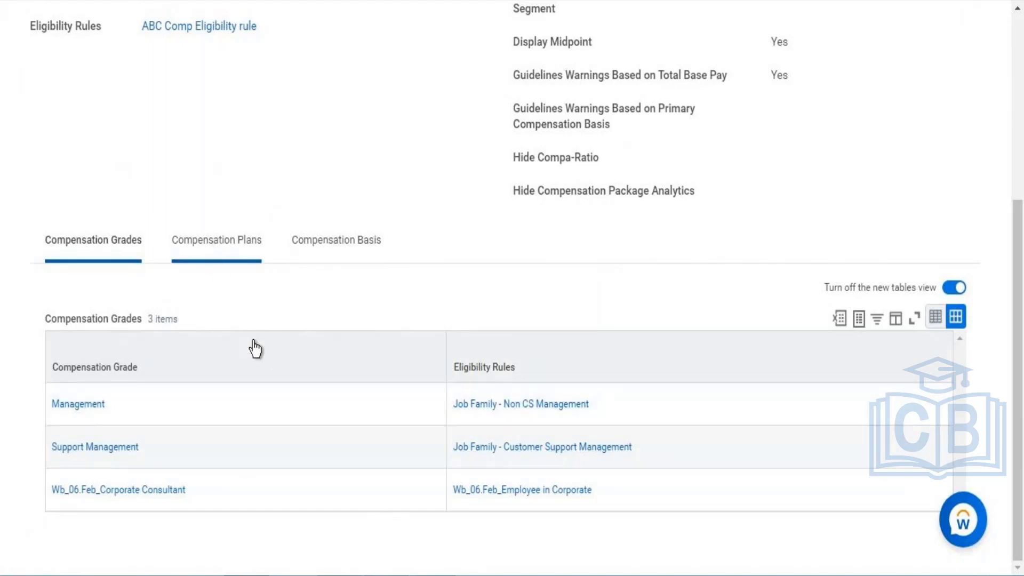
{"action": "scroll", "coordinate": [291, 180], "scroll_direction": "down", "scroll_amount": 2}
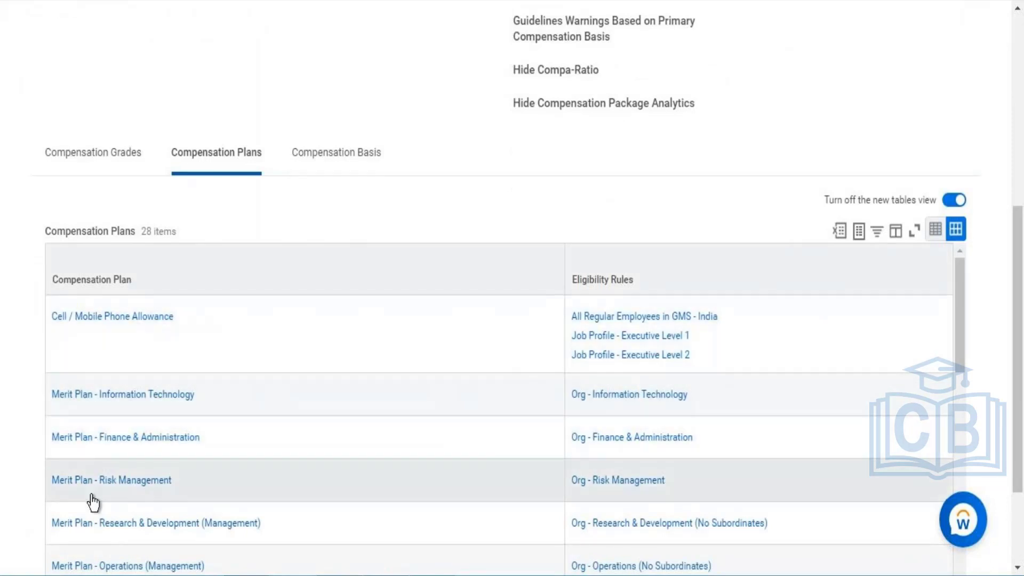
{"action": "scroll", "coordinate": [954, 373], "scroll_direction": "down", "scroll_amount": 8}
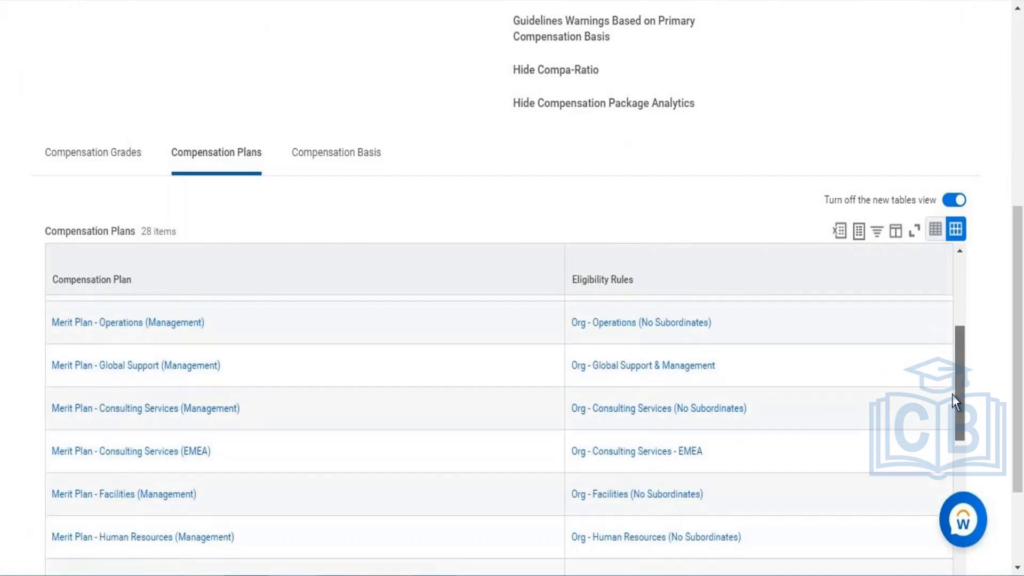
{"action": "left_click_drag", "start_coordinate": [946, 458], "coordinate": [937, 575]}
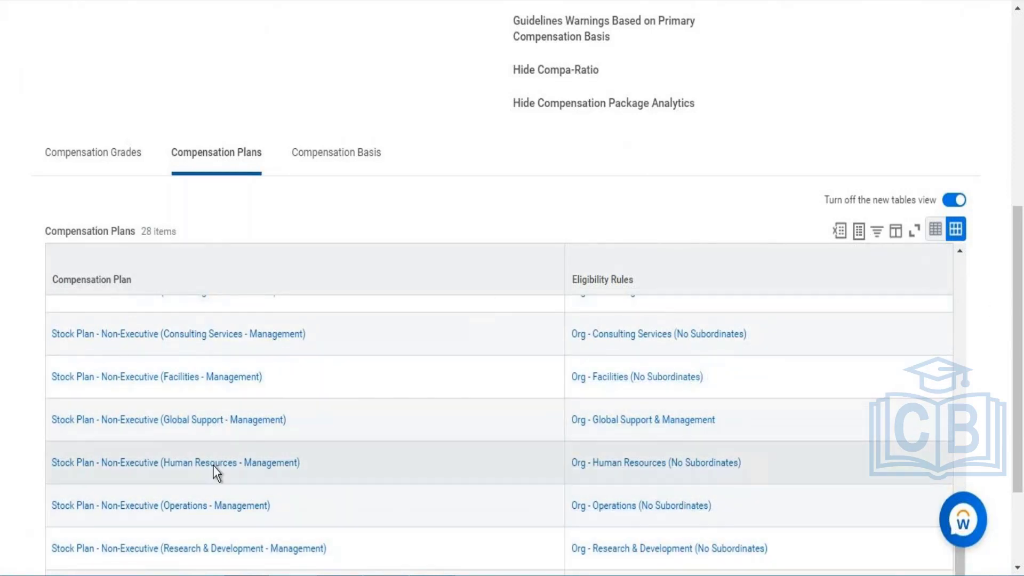
{"action": "scroll", "coordinate": [133, 480], "scroll_direction": "down", "scroll_amount": 3}
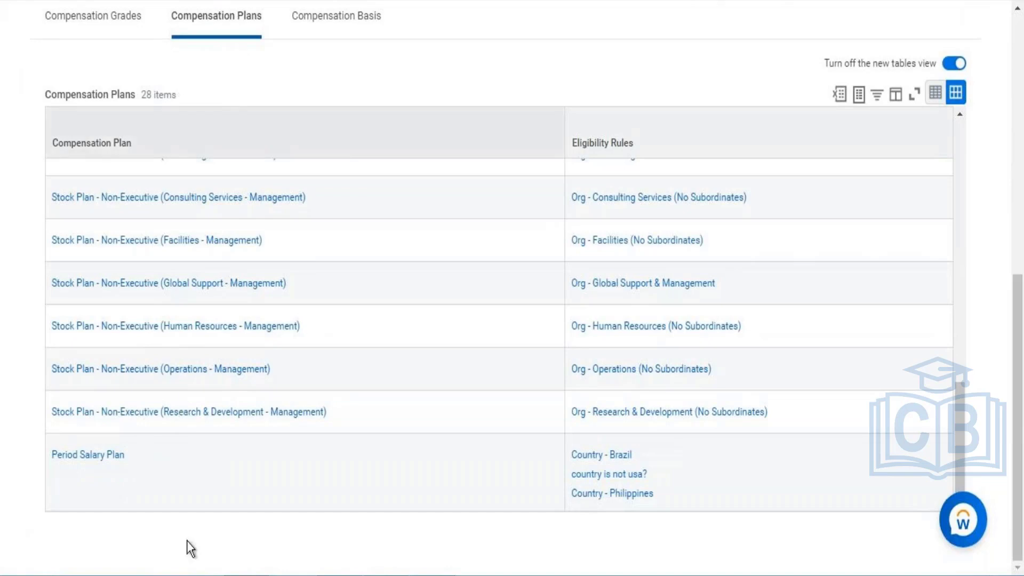
{"action": "scroll", "coordinate": [218, 453], "scroll_direction": "up", "scroll_amount": 2}
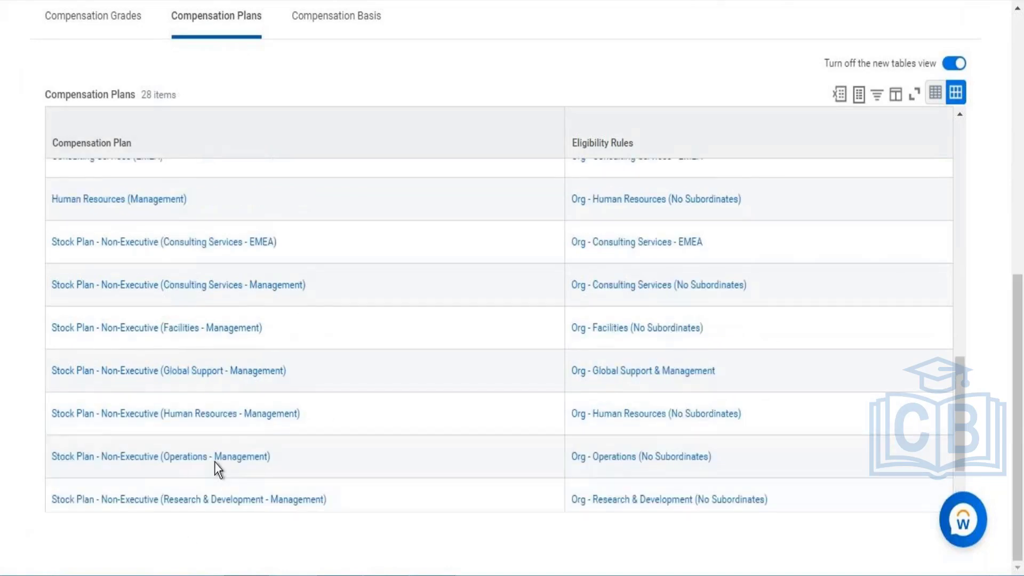
{"action": "scroll", "coordinate": [215, 469], "scroll_direction": "up", "scroll_amount": 5}
{"action": "scroll", "coordinate": [298, 88], "scroll_direction": "up", "scroll_amount": 5}
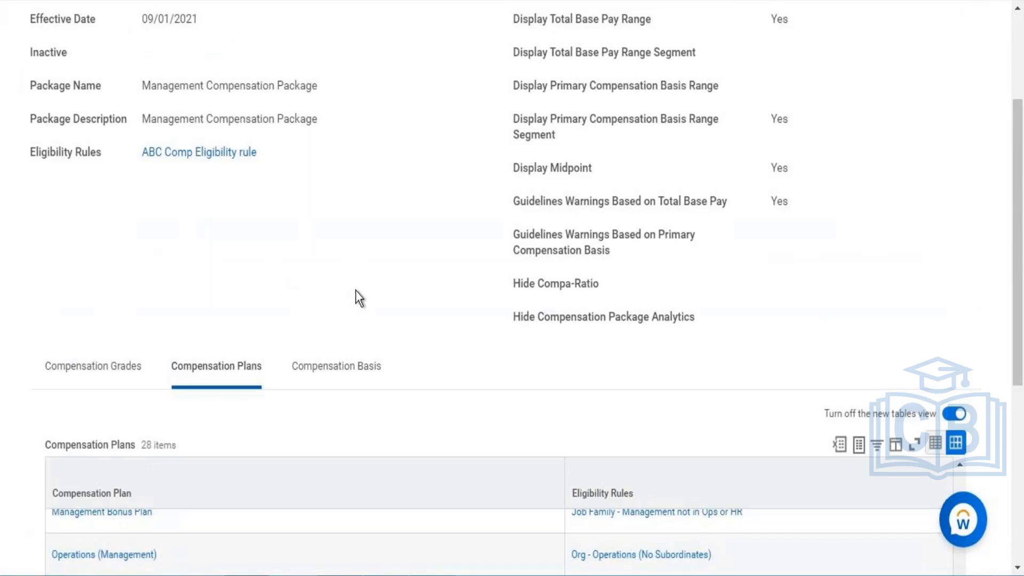
{"action": "scroll", "coordinate": [427, 267], "scroll_direction": "up", "scroll_amount": 3}
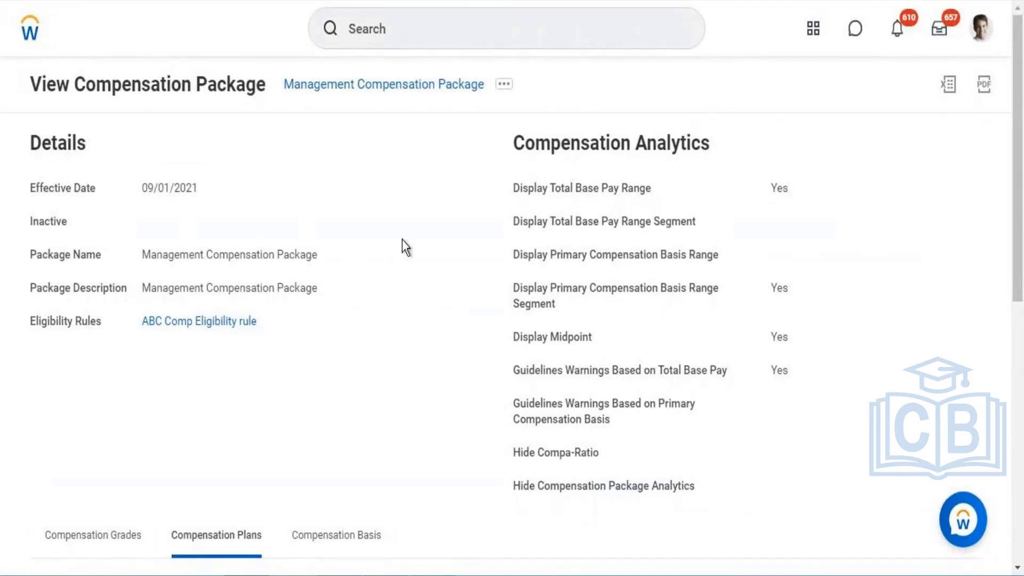
Open the Management Compensation Package for editing with effective date 09/01/2021 and review its eligibility rule and compensation grades
{"action": "left_click", "coordinate": [505, 85]}
{"action": "mouse_move", "coordinate": [587, 153]}
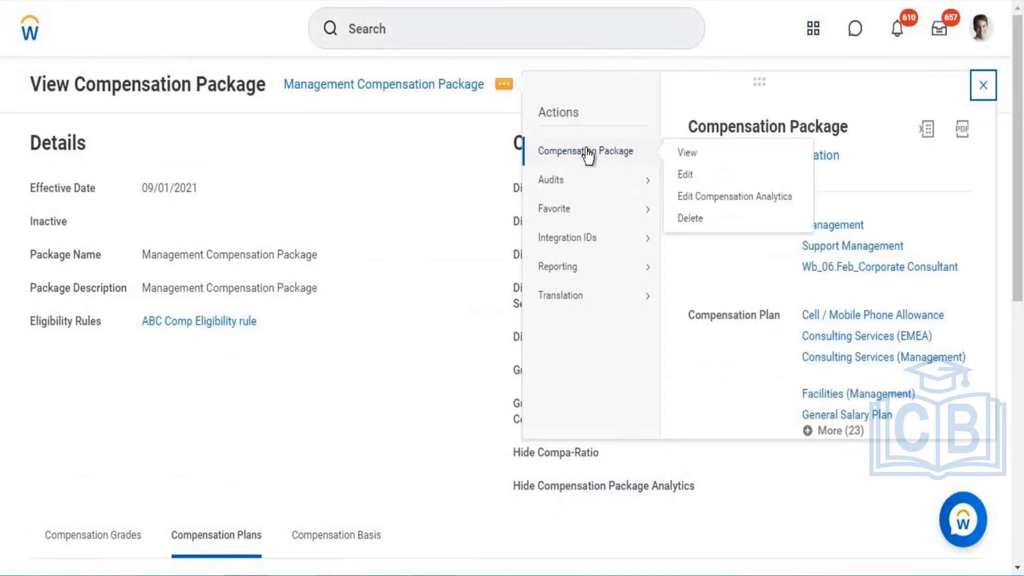
{"action": "left_click", "coordinate": [693, 177]}
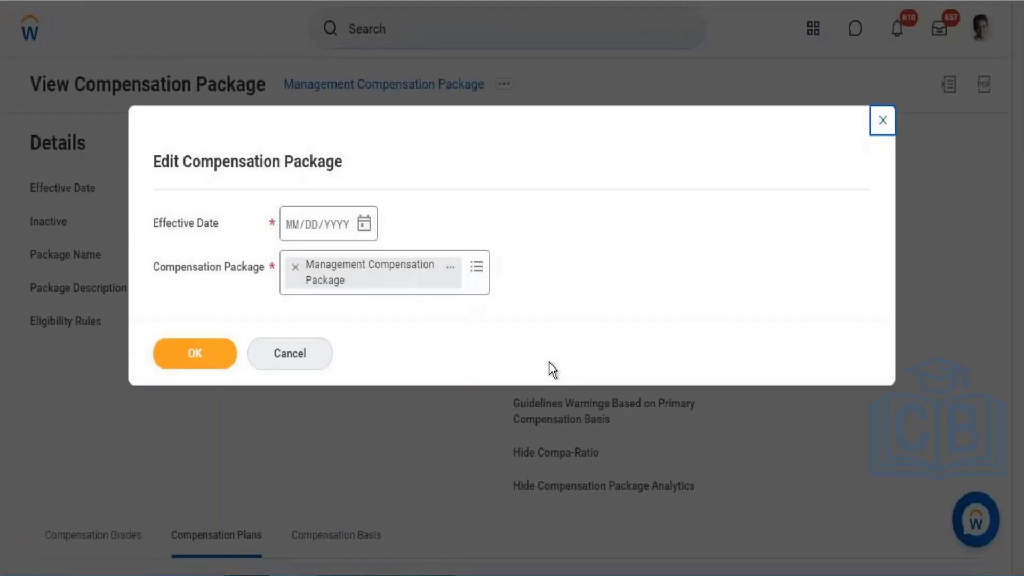
{"action": "left_click", "coordinate": [364, 223]}
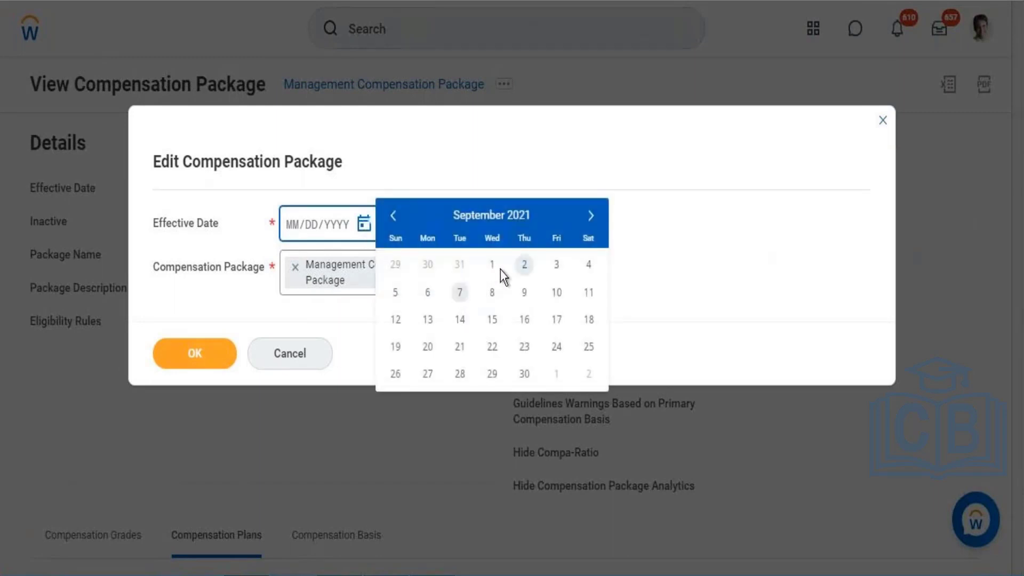
{"action": "left_click", "coordinate": [187, 367]}
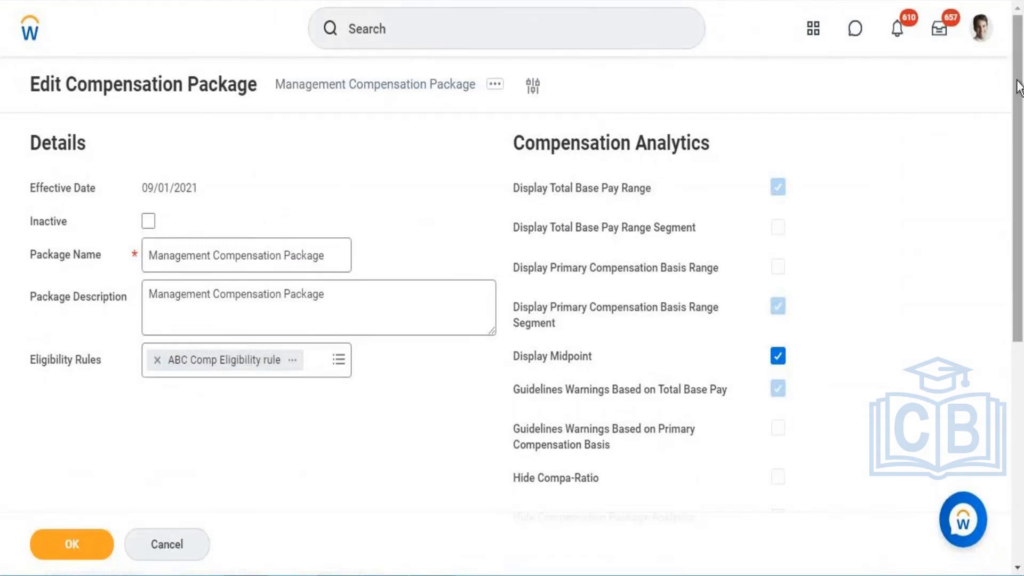
{"action": "left_click_drag", "start_coordinate": [1008, 87], "coordinate": [1010, 308]}
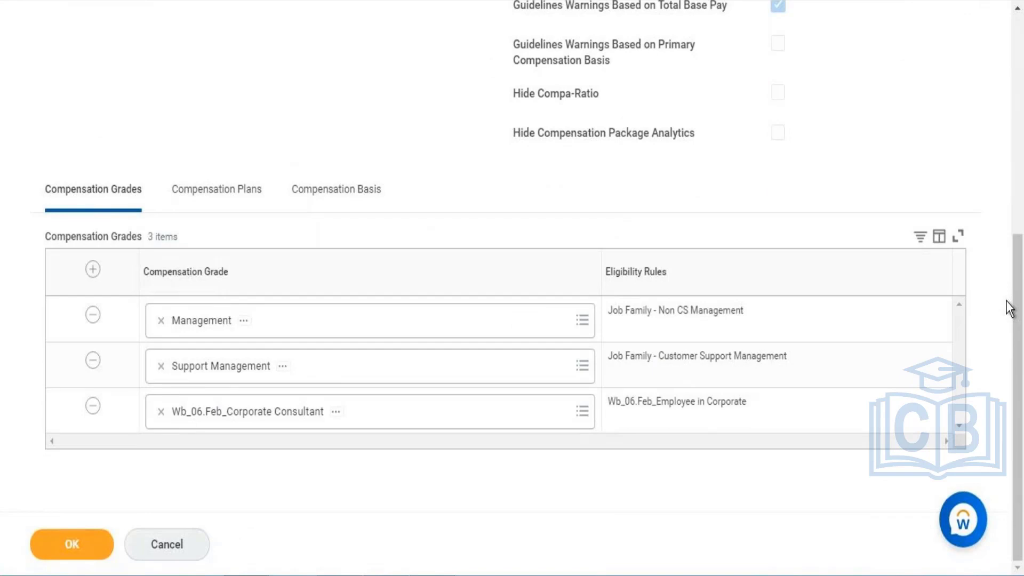
{"action": "scroll", "coordinate": [415, 250], "scroll_direction": "up", "scroll_amount": 2}
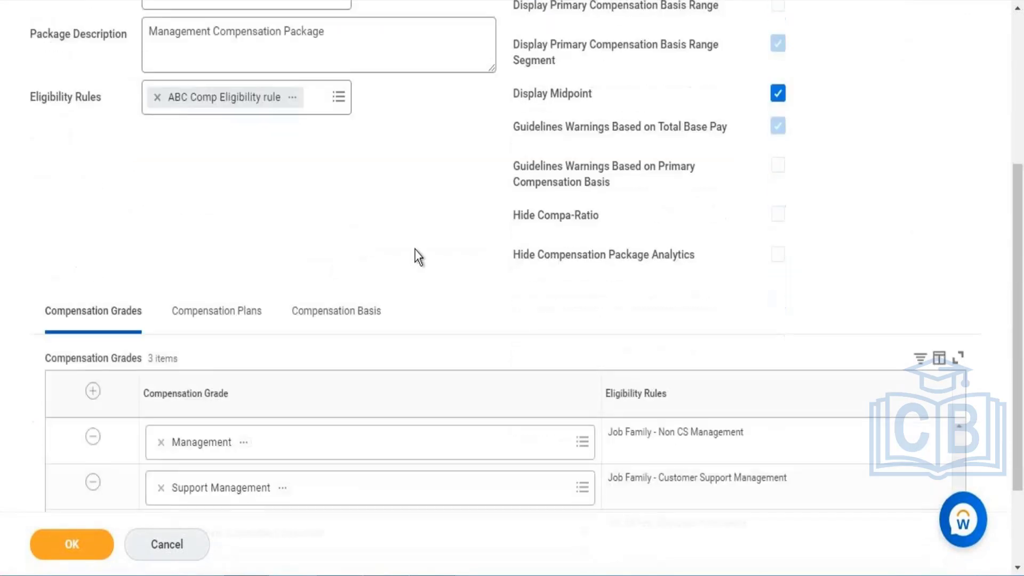
{"action": "scroll", "coordinate": [415, 251], "scroll_direction": "down", "scroll_amount": 2}
{"action": "scroll", "coordinate": [545, 279], "scroll_direction": "up", "scroll_amount": 6}
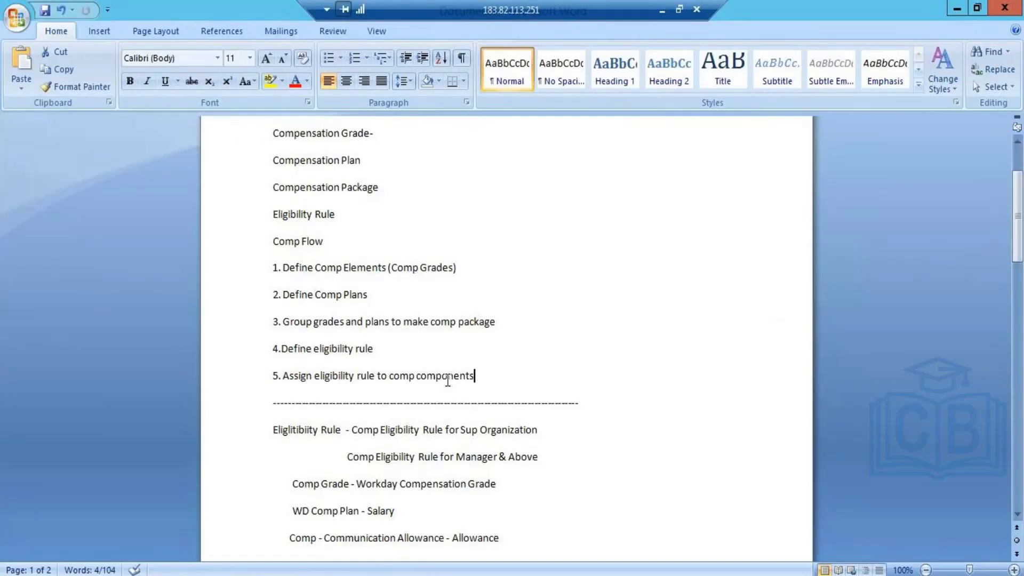
In the Word notes, select the Comp Flow section from its heading through step 5 on assigning eligibility rules
{"action": "left_click_drag", "start_coordinate": [477, 375], "coordinate": [393, 358]}
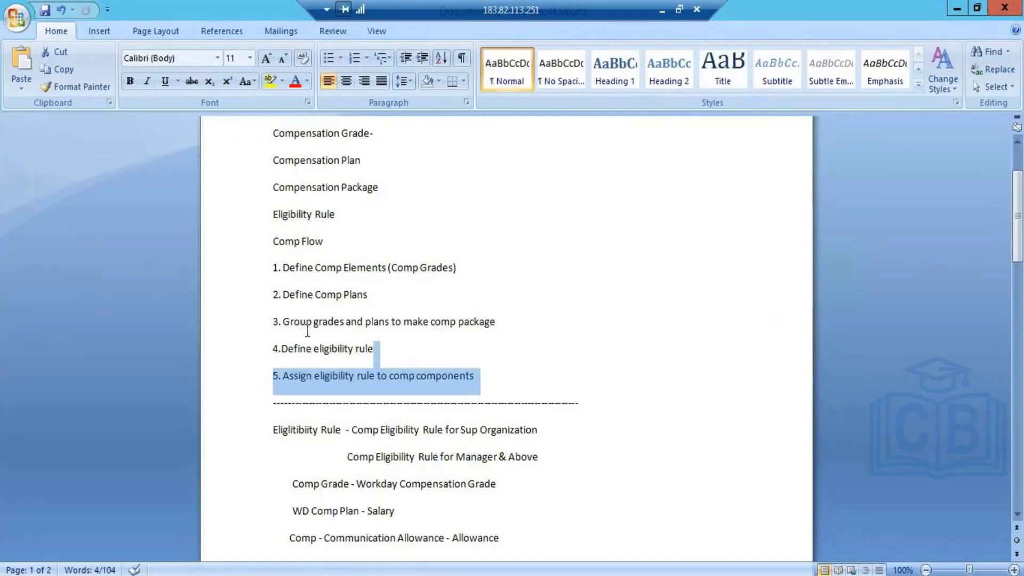
{"action": "left_click_drag", "start_coordinate": [308, 332], "coordinate": [261, 248]}
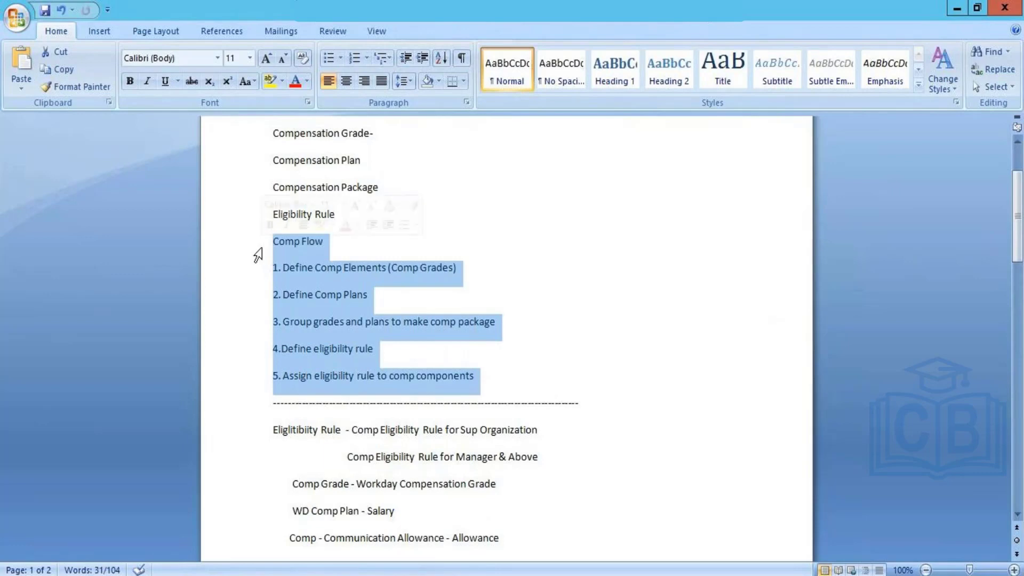